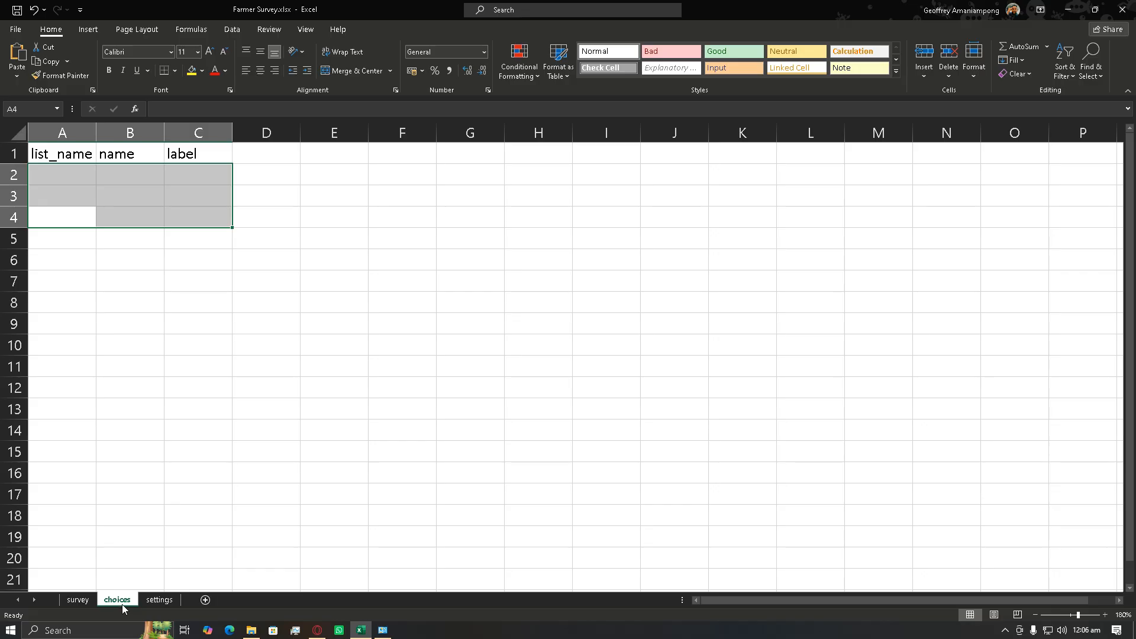
left_click(155, 601)
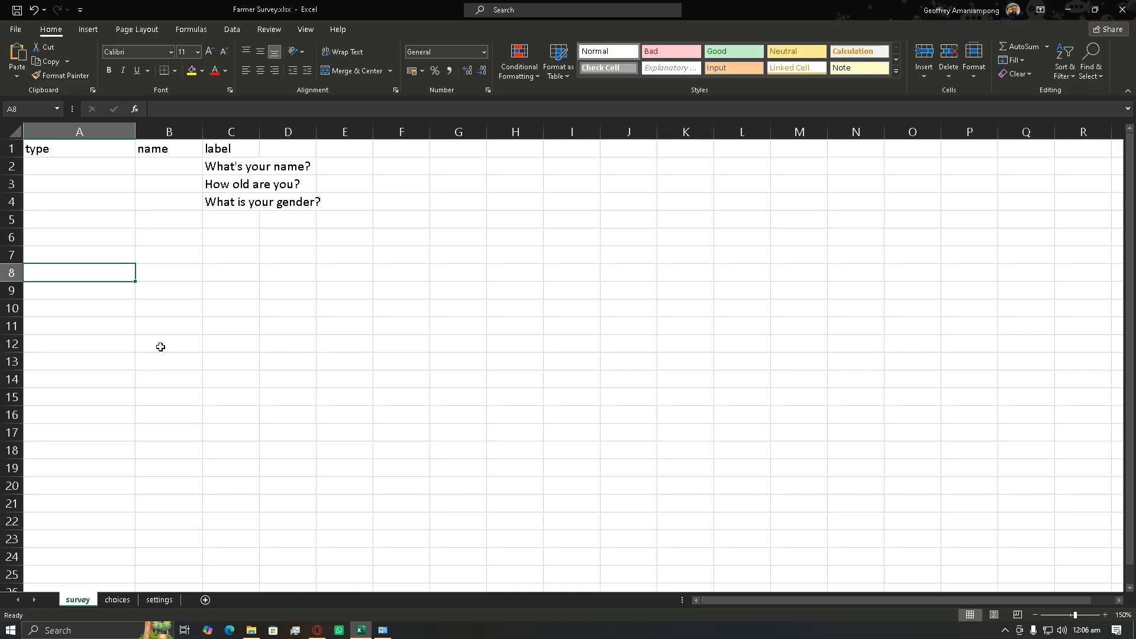
left_click(60, 149)
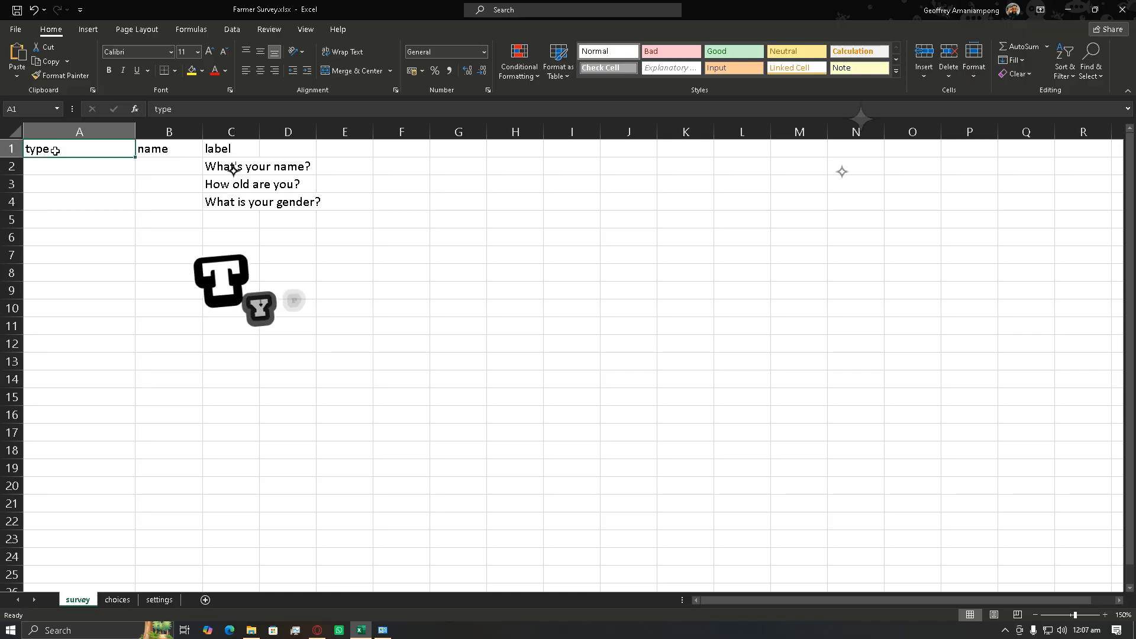
left_click(162, 151)
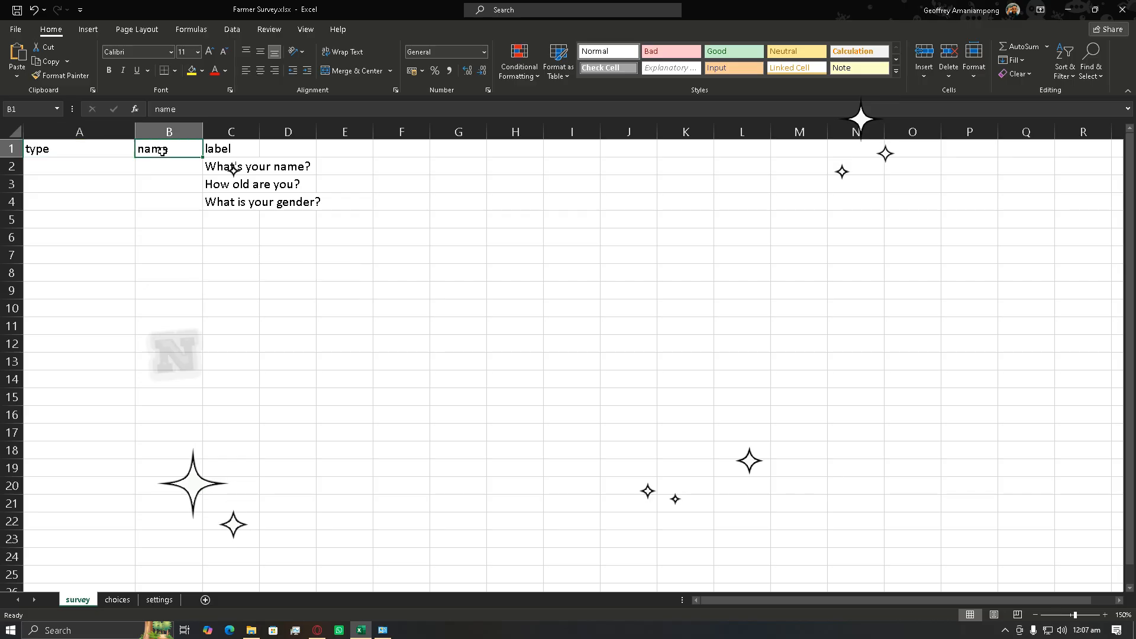
left_click(227, 149)
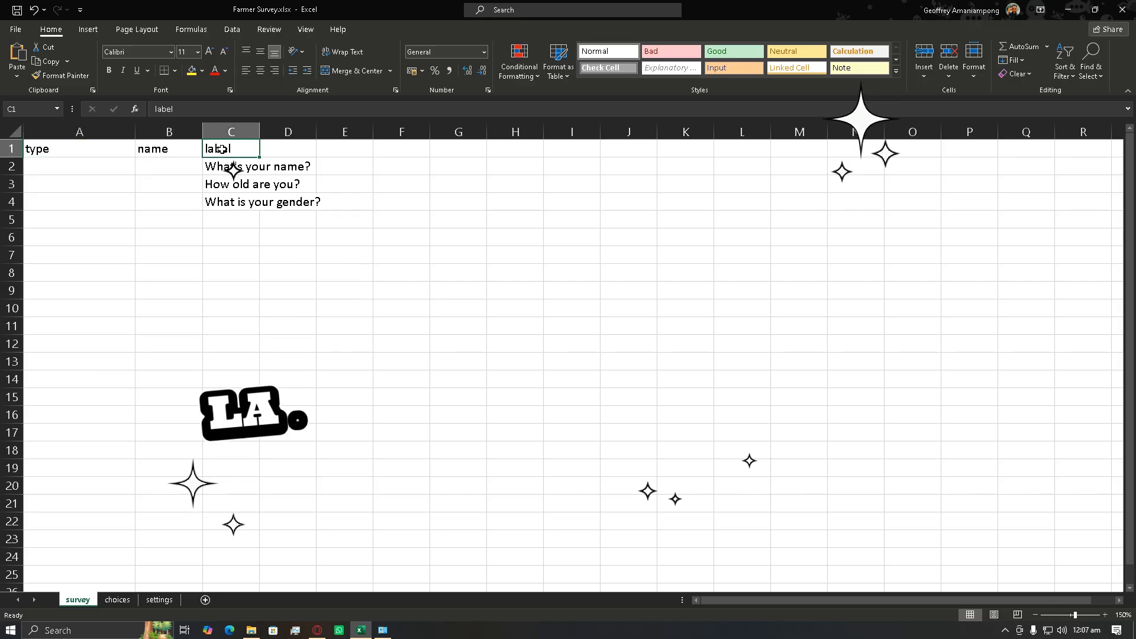
Step: Add the column headers required, relevant, constraint and calculation after label in the survey sheet's first row
left_click(287, 148)
type("required")
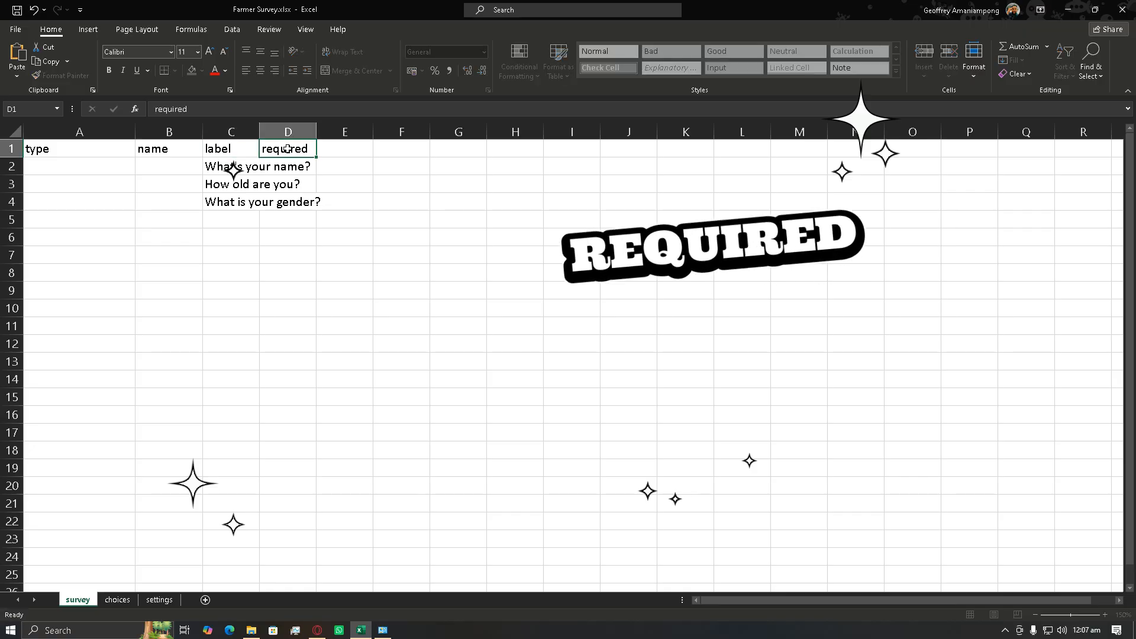
key("Tab")
type("relevant")
key("Tab")
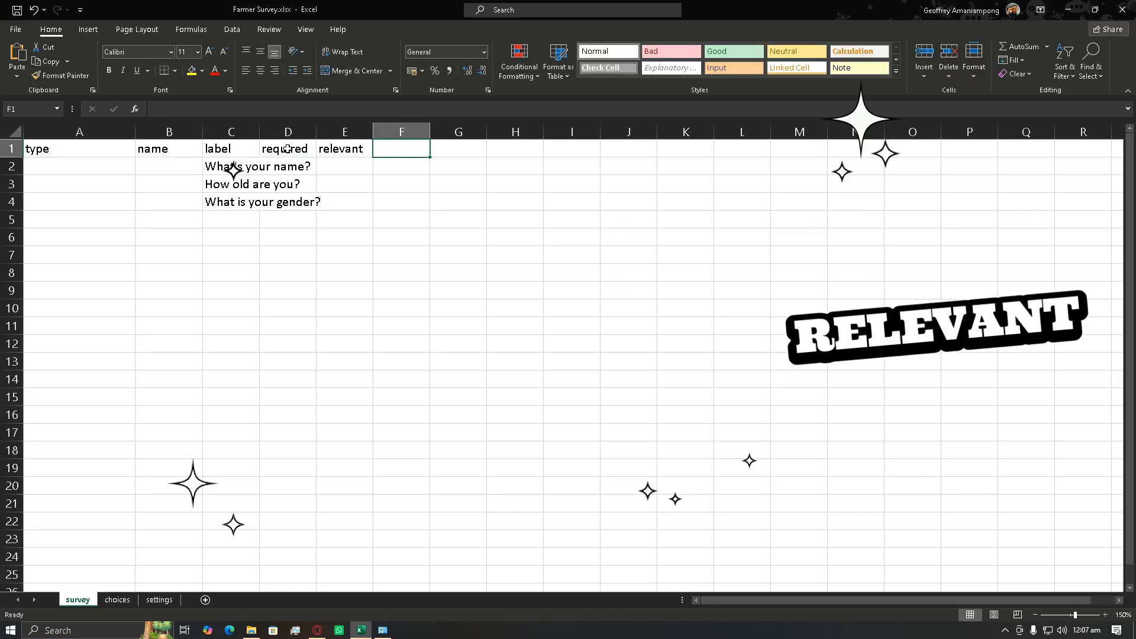
type("constraint")
key("Tab")
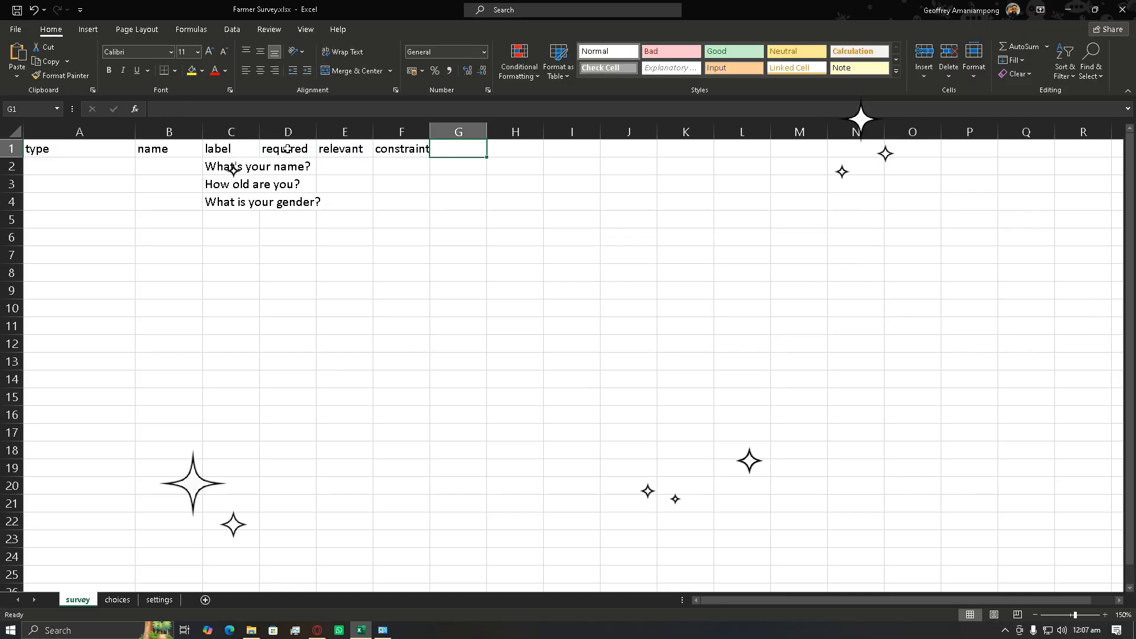
type("calculation")
left_click(202, 167)
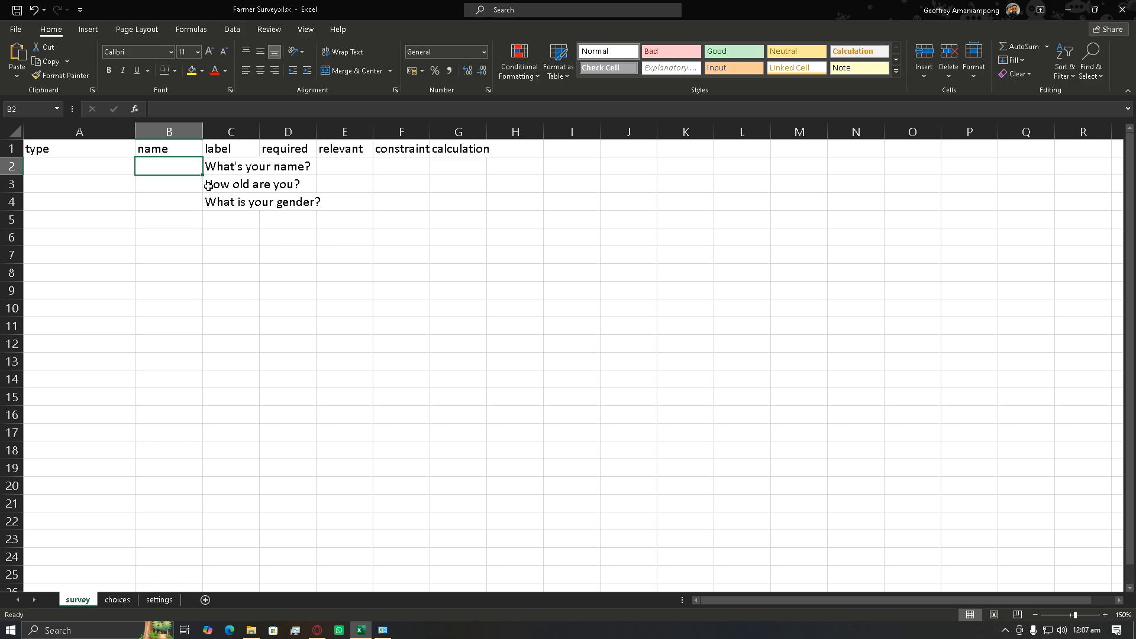
Step: Set the type of the "What's your name?" question to text
left_click(230, 170)
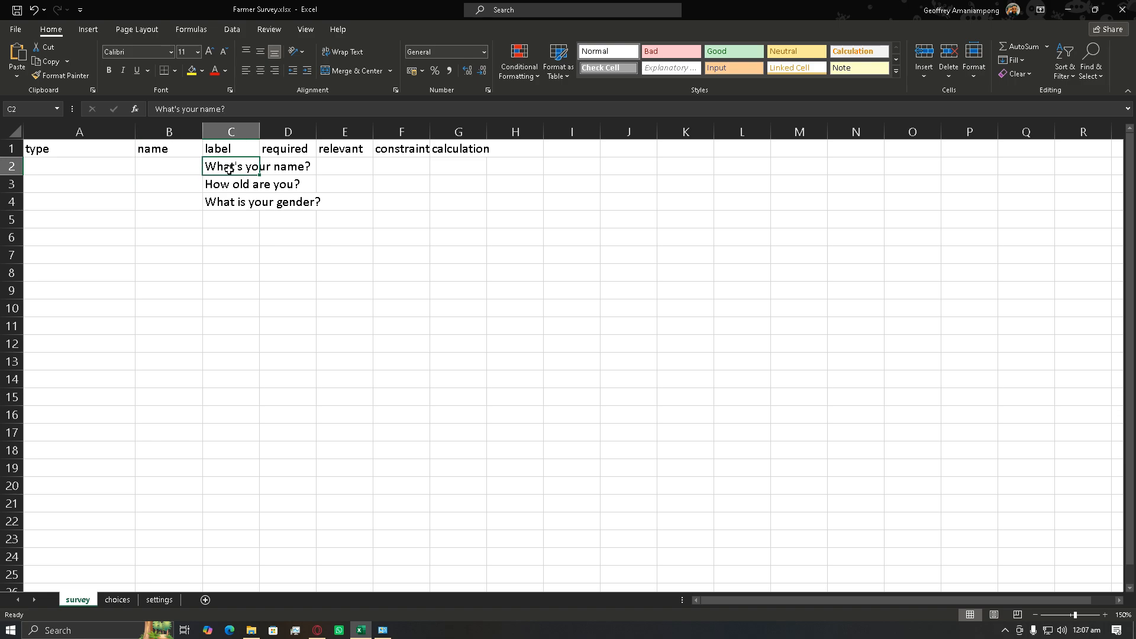
left_click(53, 153)
left_click(236, 170)
left_click(83, 168)
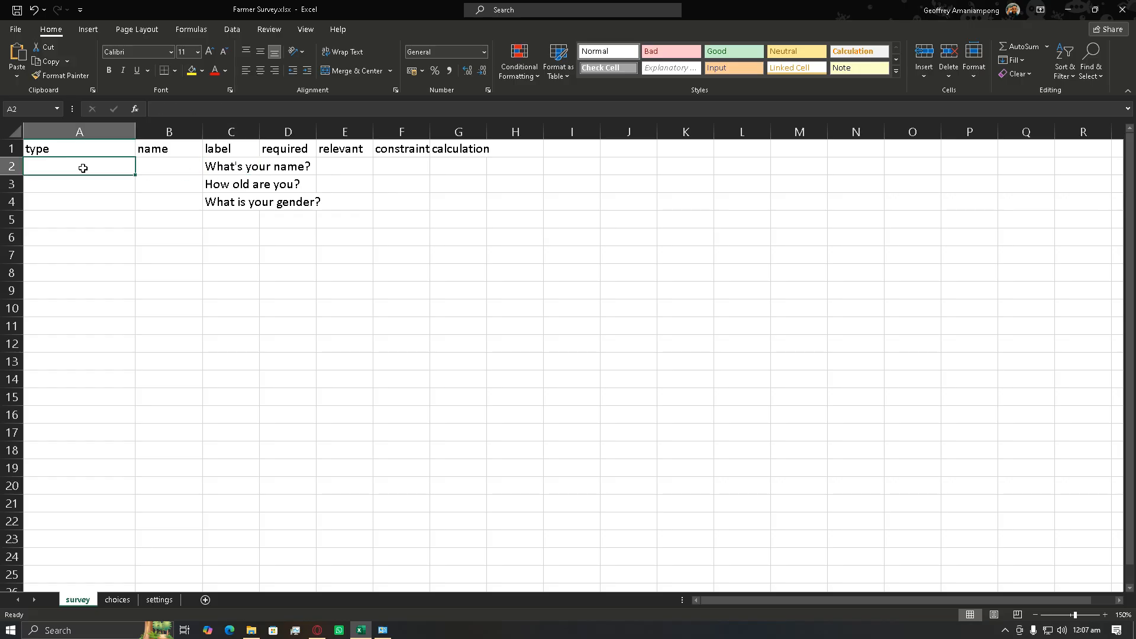
type("text")
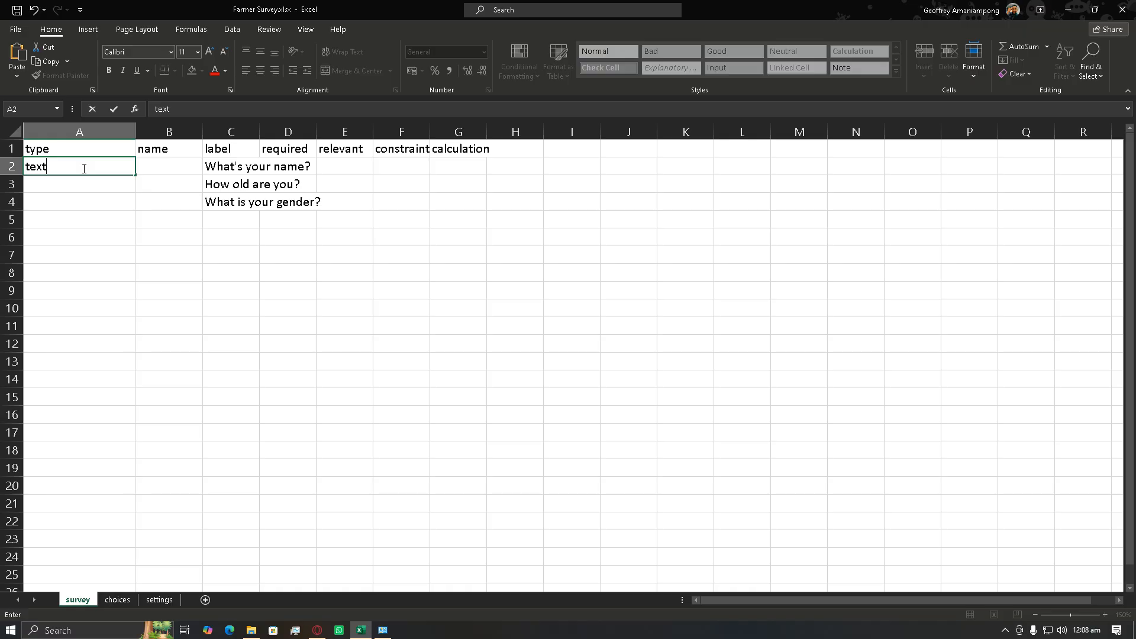
left_click(150, 168)
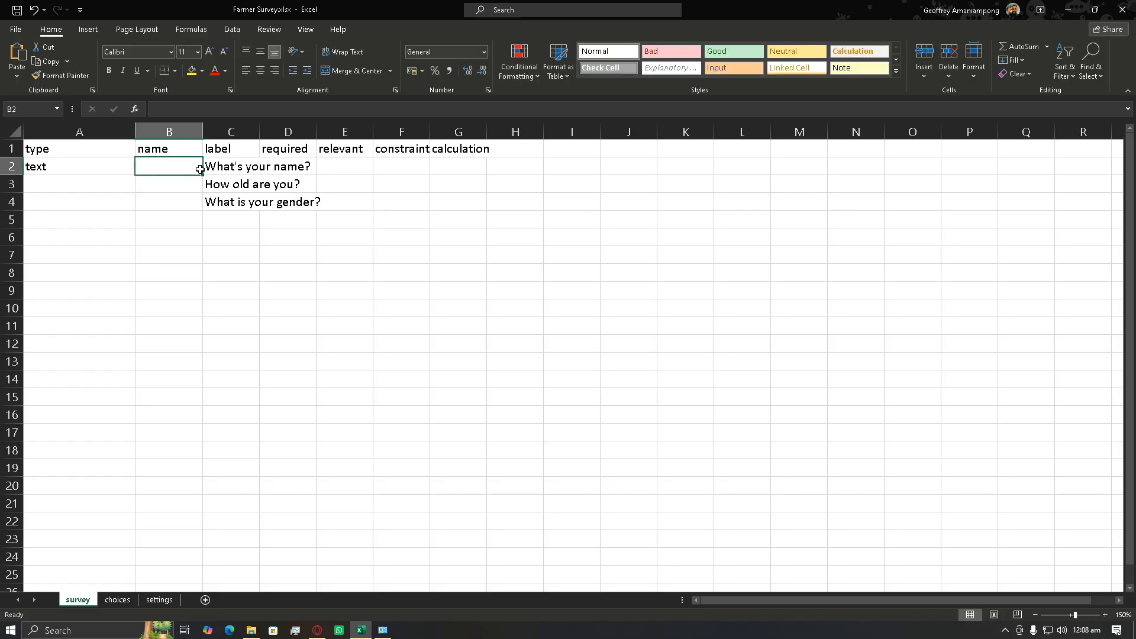
Step: Enter resp_name as the variable name of the "What's your name?" question
left_click(218, 170)
left_click(147, 166)
type("rsp")
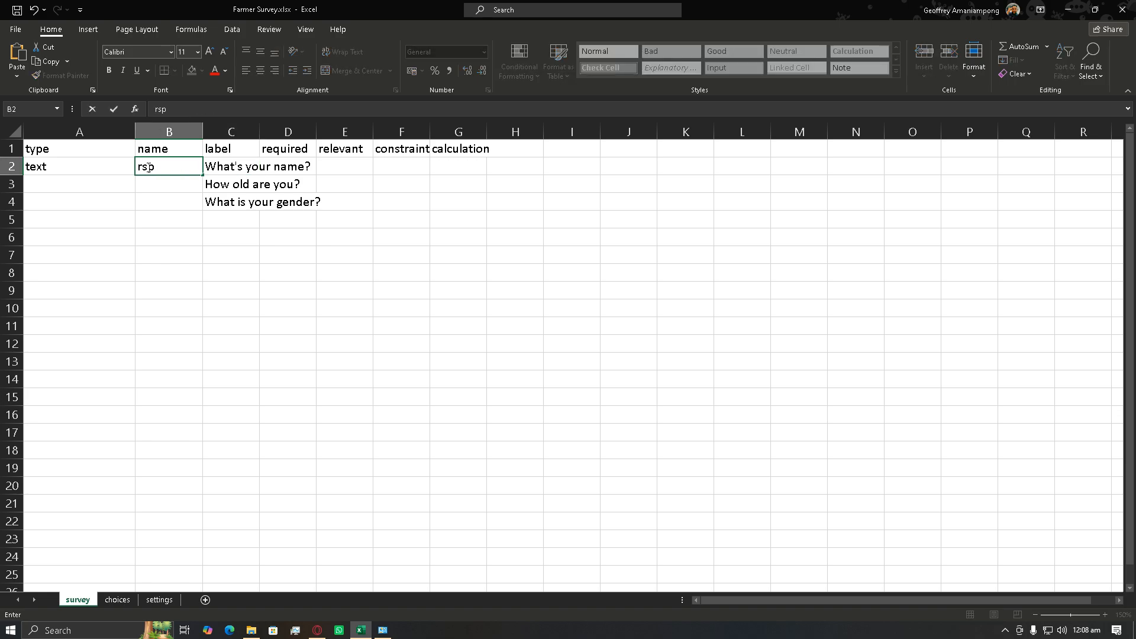
key("BackSpace")
key("BackSpace")
type("esp_name")
left_click_drag(139, 168, 200, 167)
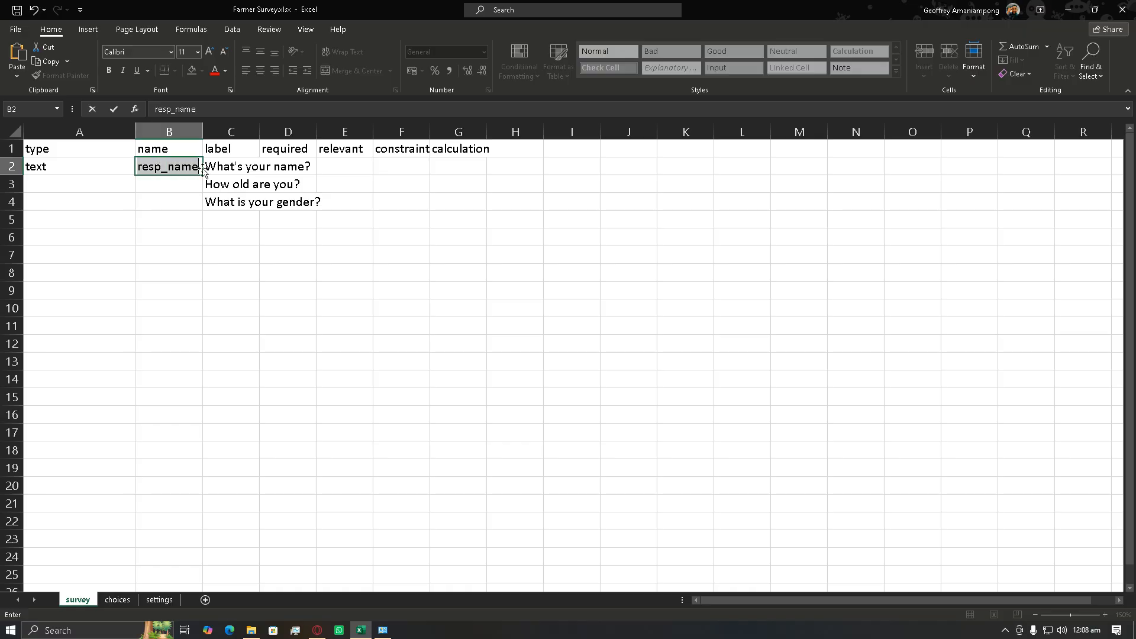
left_click(150, 169)
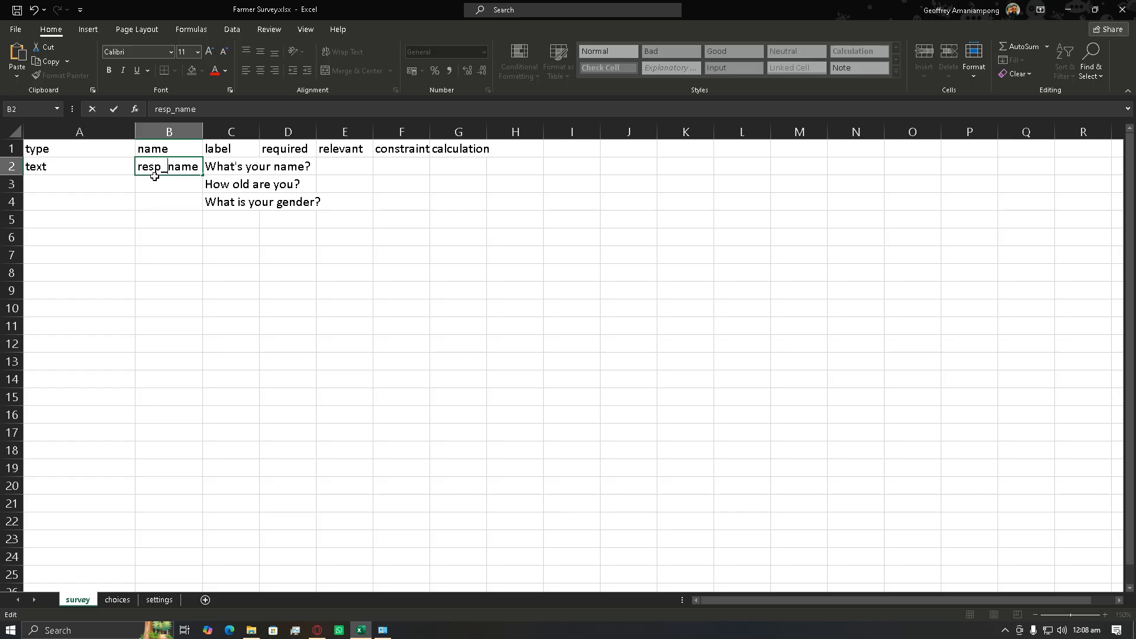
left_click(63, 168)
Step: Review how the first question's entries correspond to the type, name and label headers
left_click(77, 152)
left_click(68, 170)
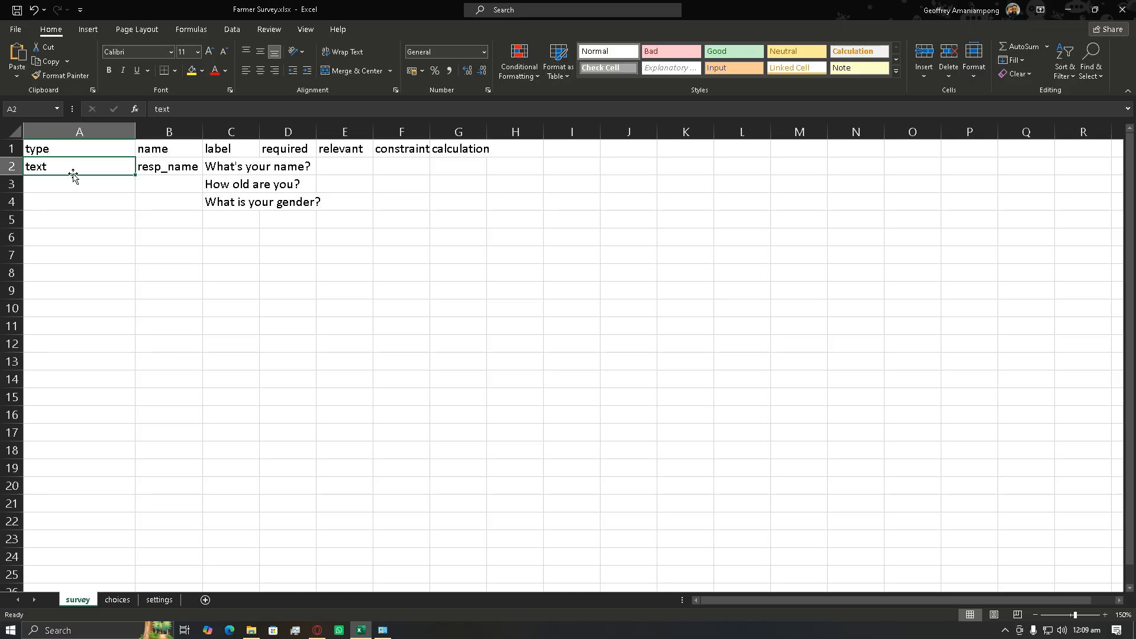
left_click(156, 151)
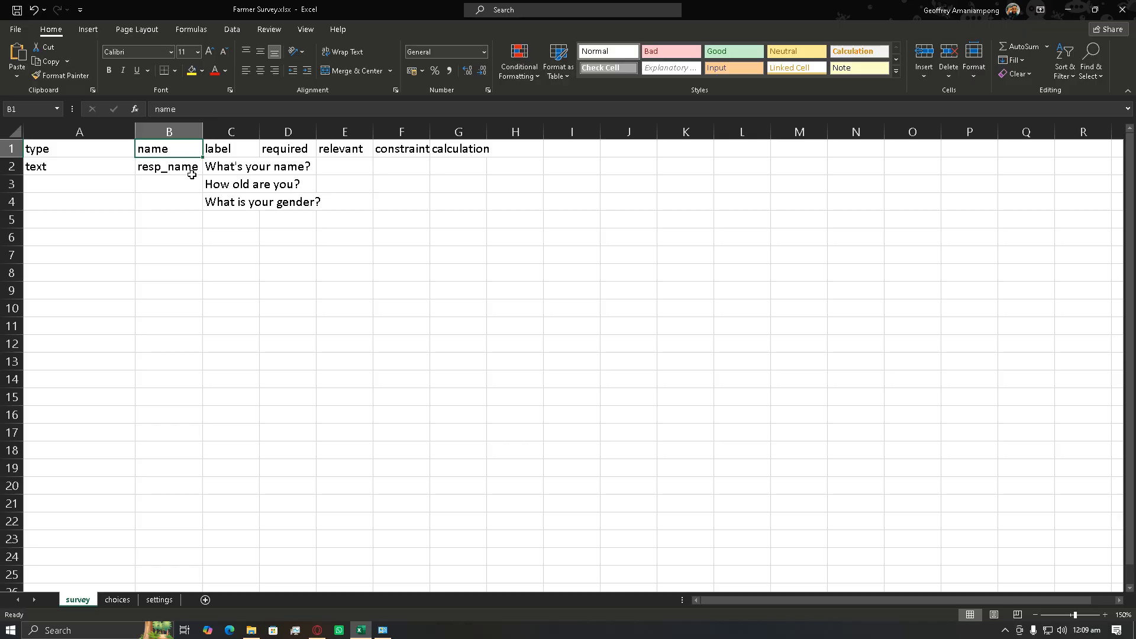
left_click(236, 169)
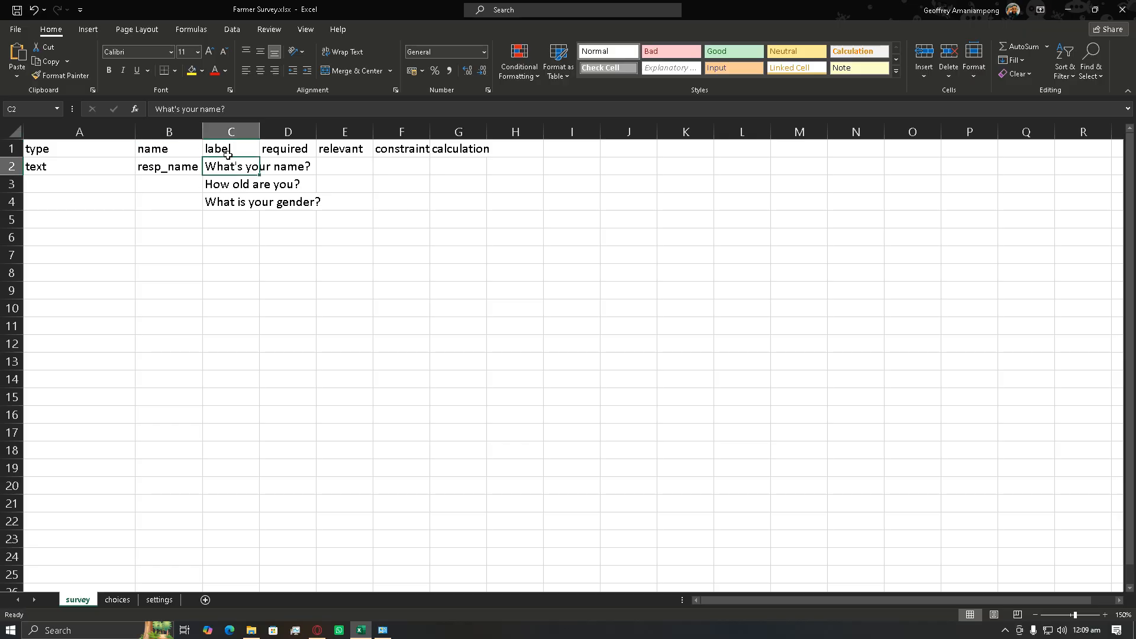
key("Down")
key("Down")
Step: Fill in the "How old are you?" question's row with type integer and name resp_age
left_click(218, 184)
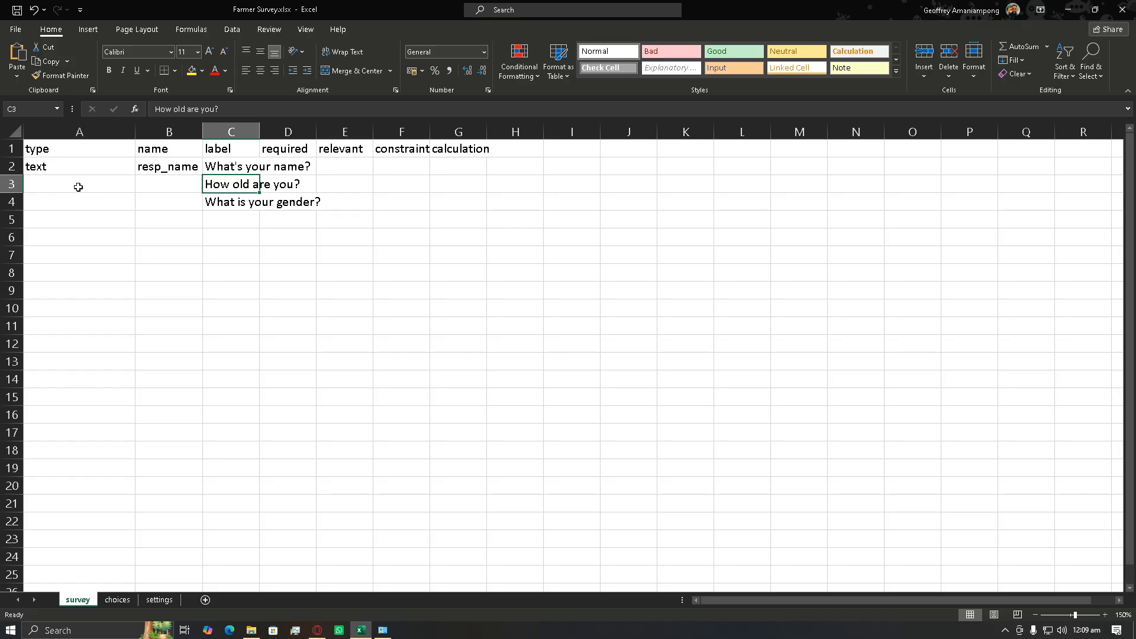
left_click(78, 187)
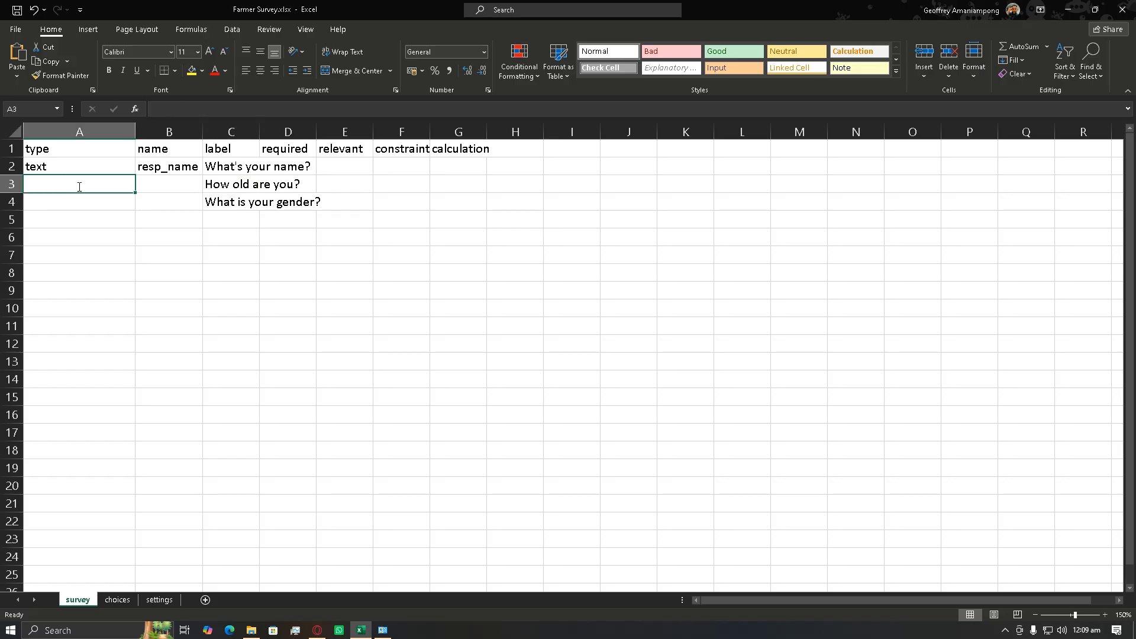
type("in")
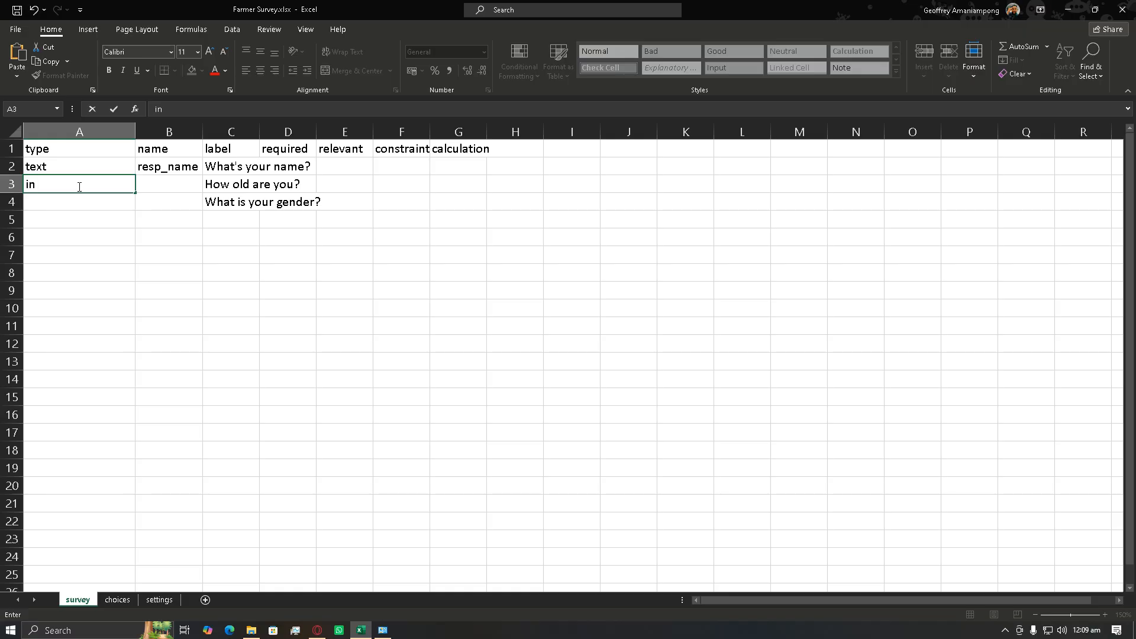
type("teger")
left_click(169, 186)
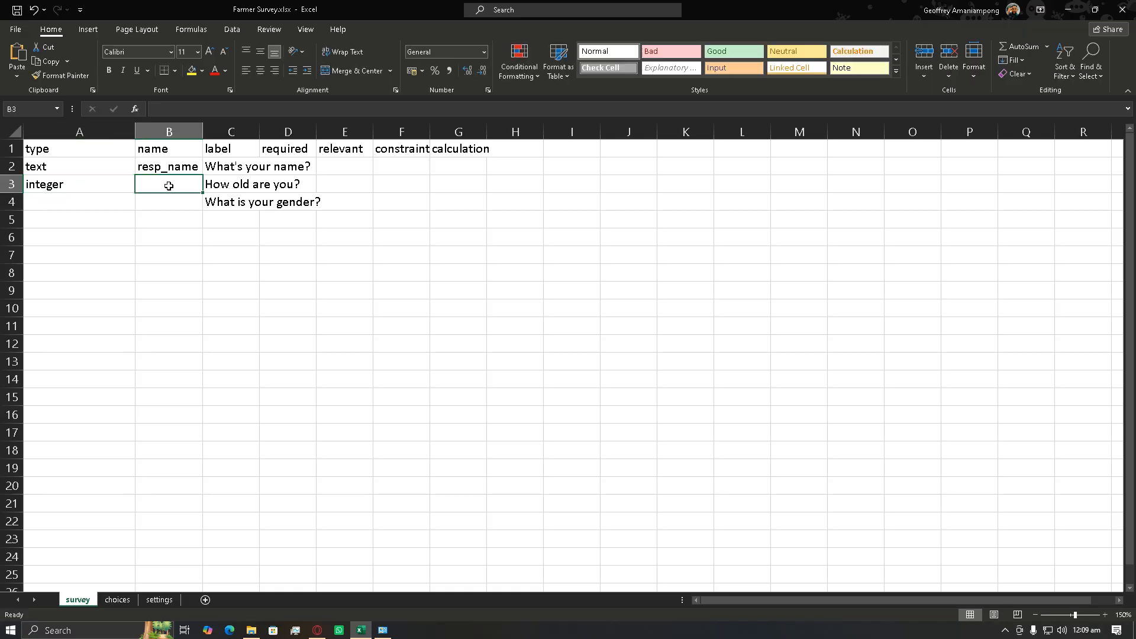
type("age")
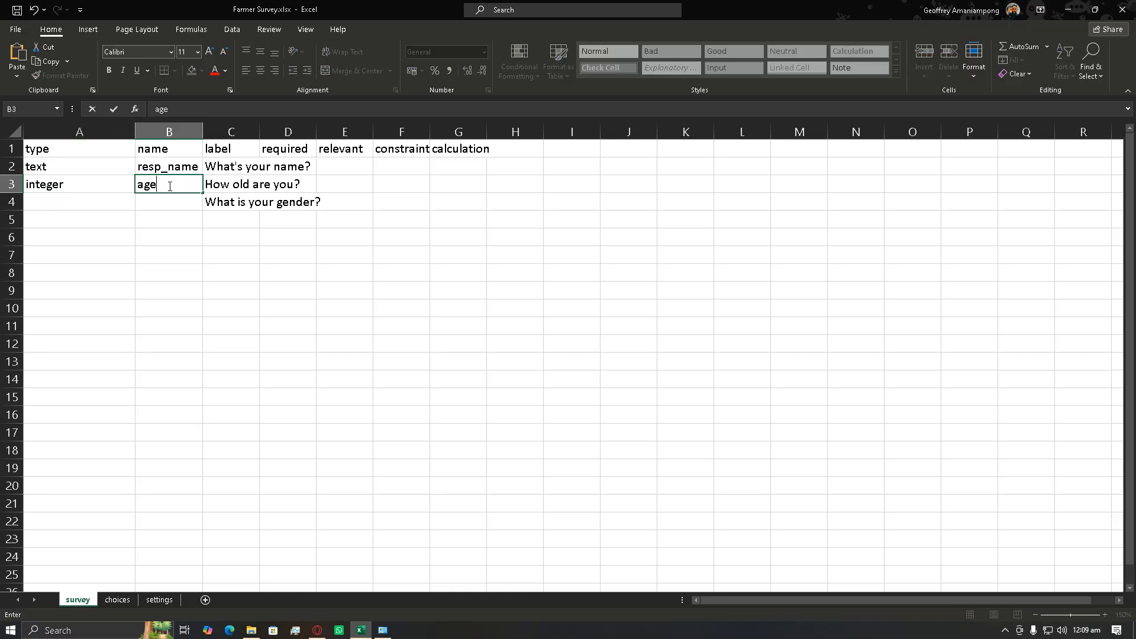
left_click(137, 184)
type("resp_")
left_click(220, 204)
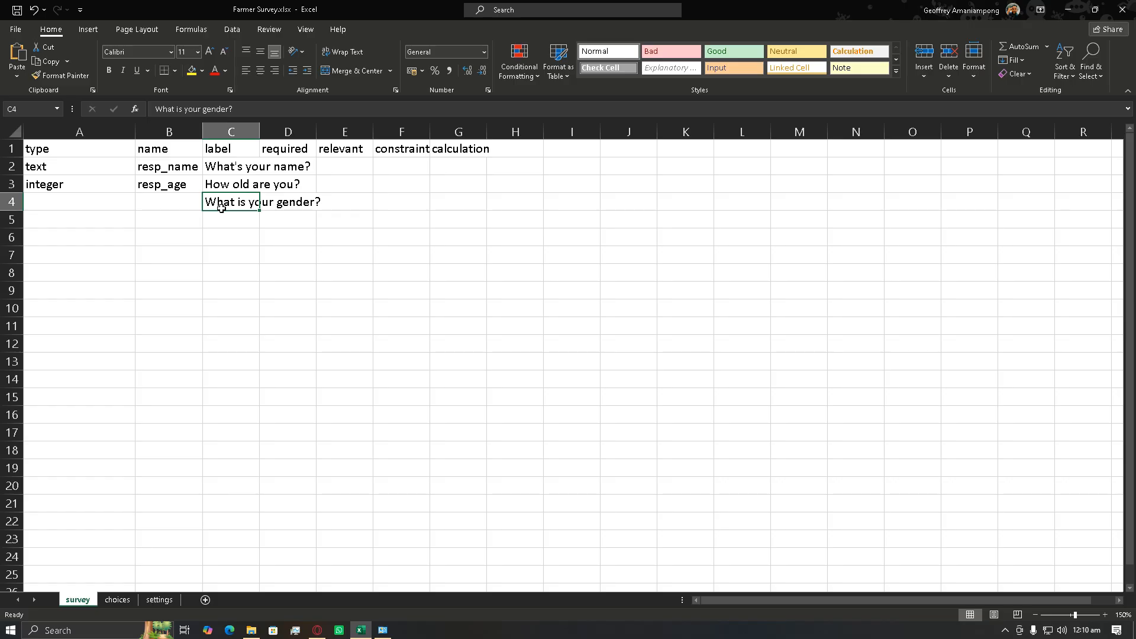
Step: Set the type of the "What is your gender?" question to select_one
left_click(73, 204)
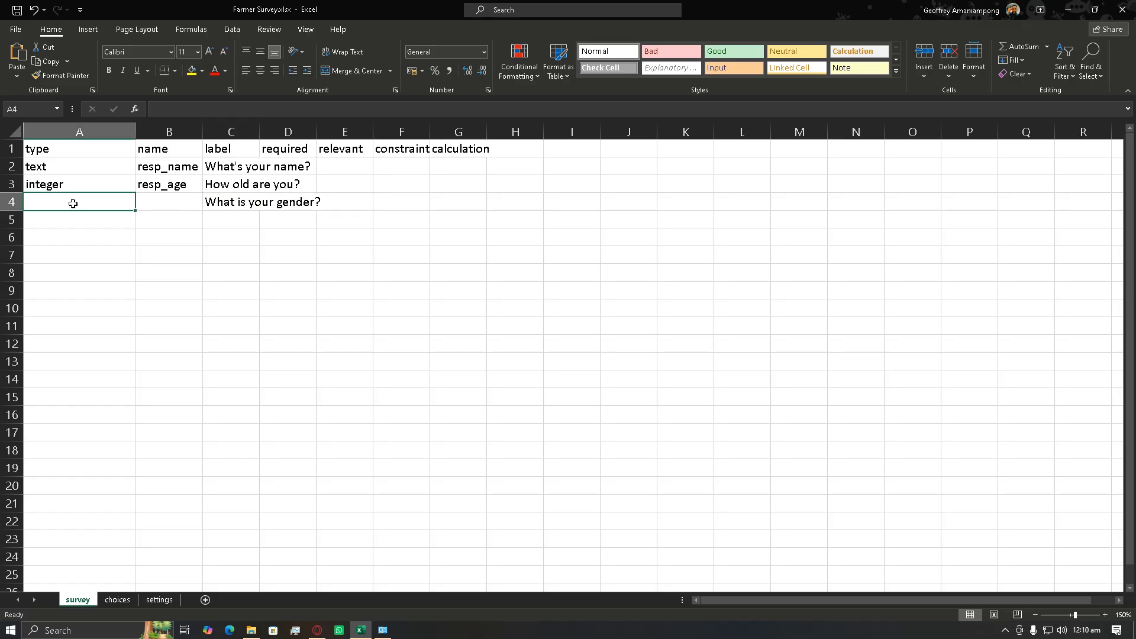
type("sele")
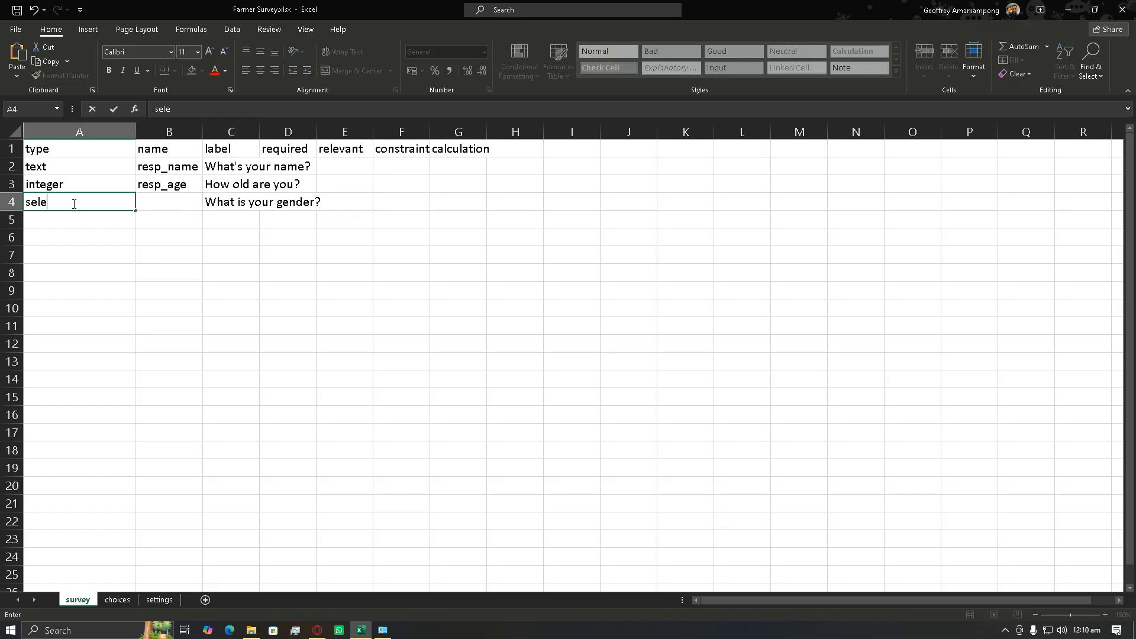
type("ct_one")
key("Tab")
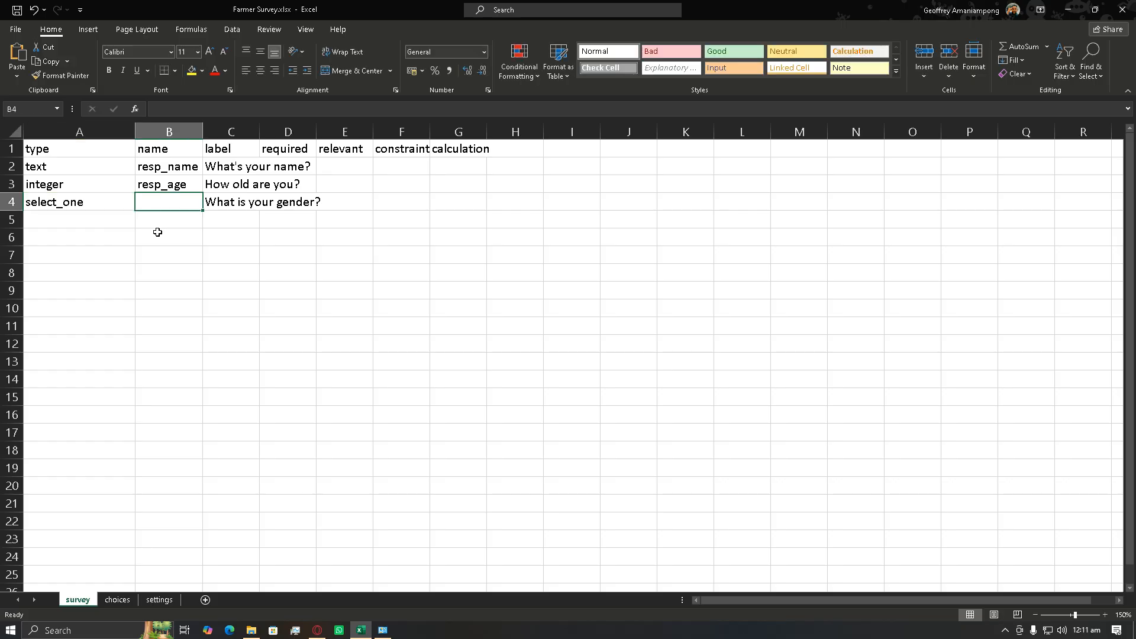
Step: Name the gender question resp_gender and autofit the name column to its contents
type("gender")
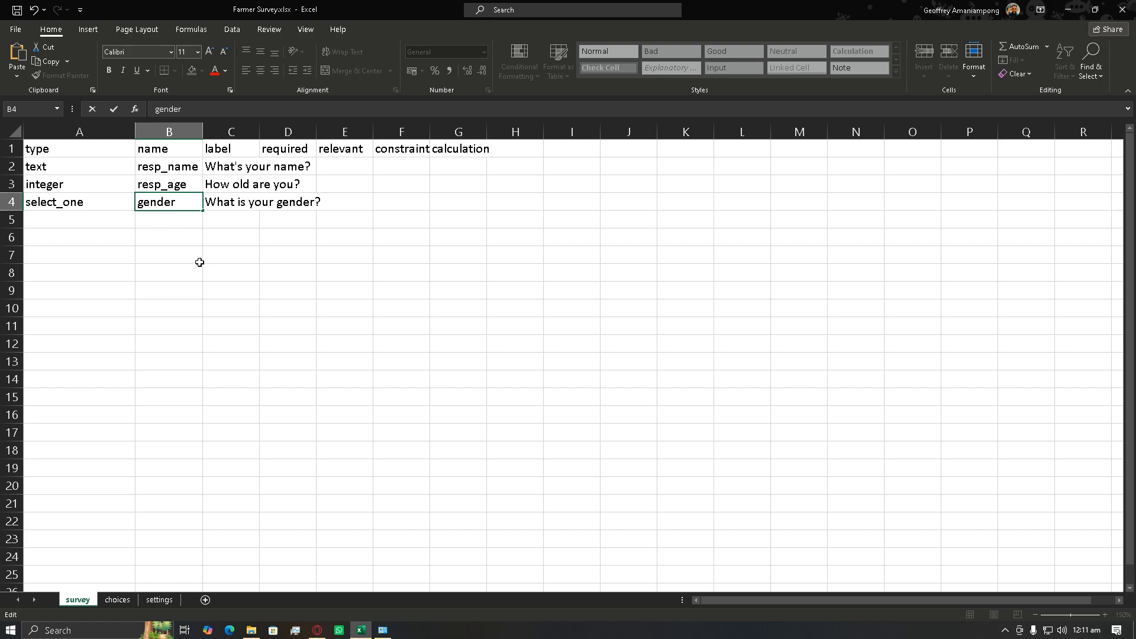
key("Home")
type("resp_")
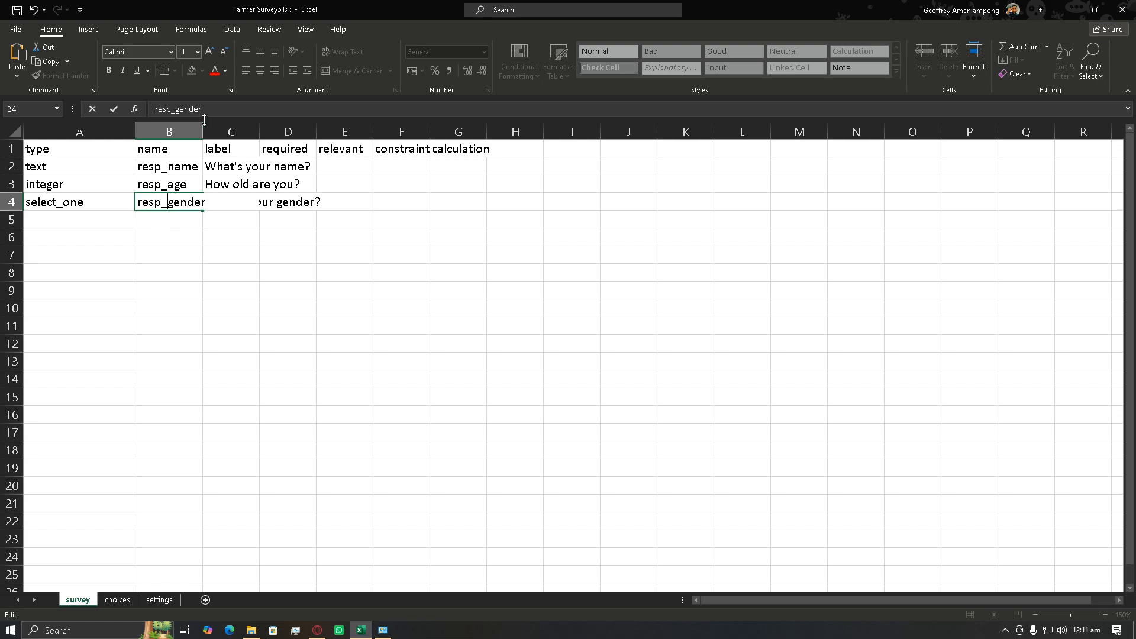
left_click(184, 271)
double_click(202, 131)
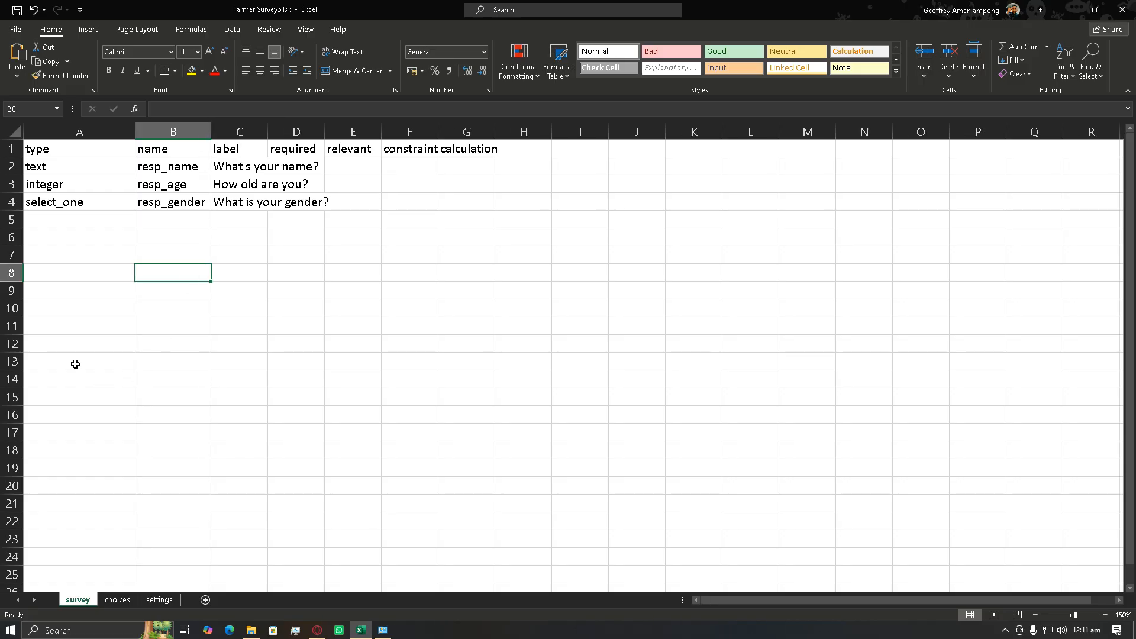
Step: Append the choice list name Gender after select_one in the gender question's type and copy that word
left_click(101, 203)
key("ctrl+Page_Down")
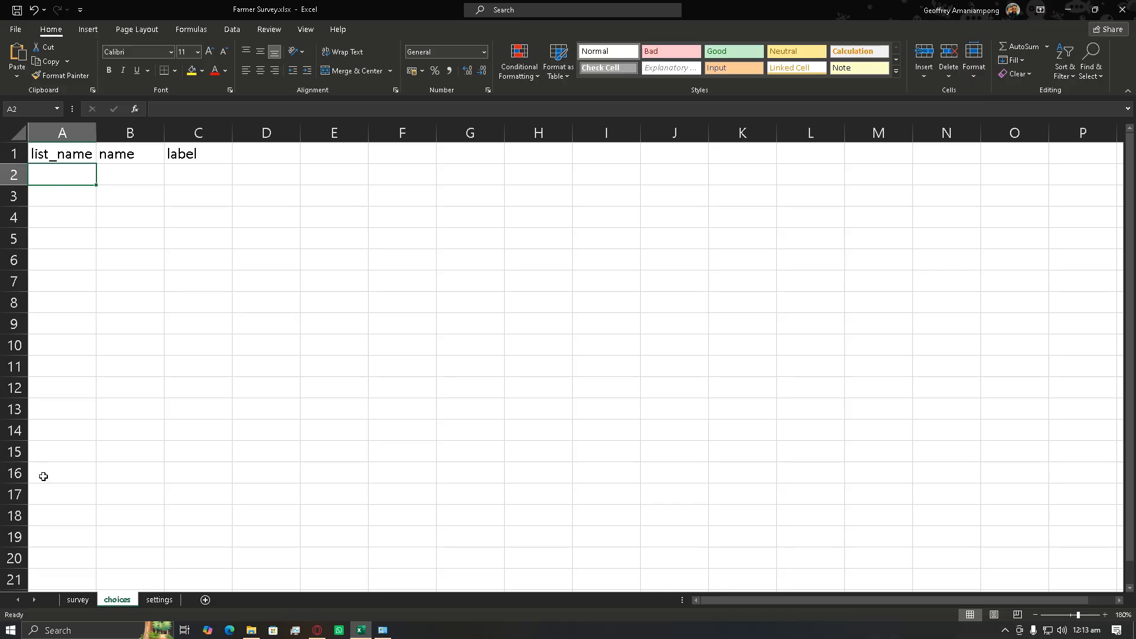
left_click(78, 600)
left_click(239, 203)
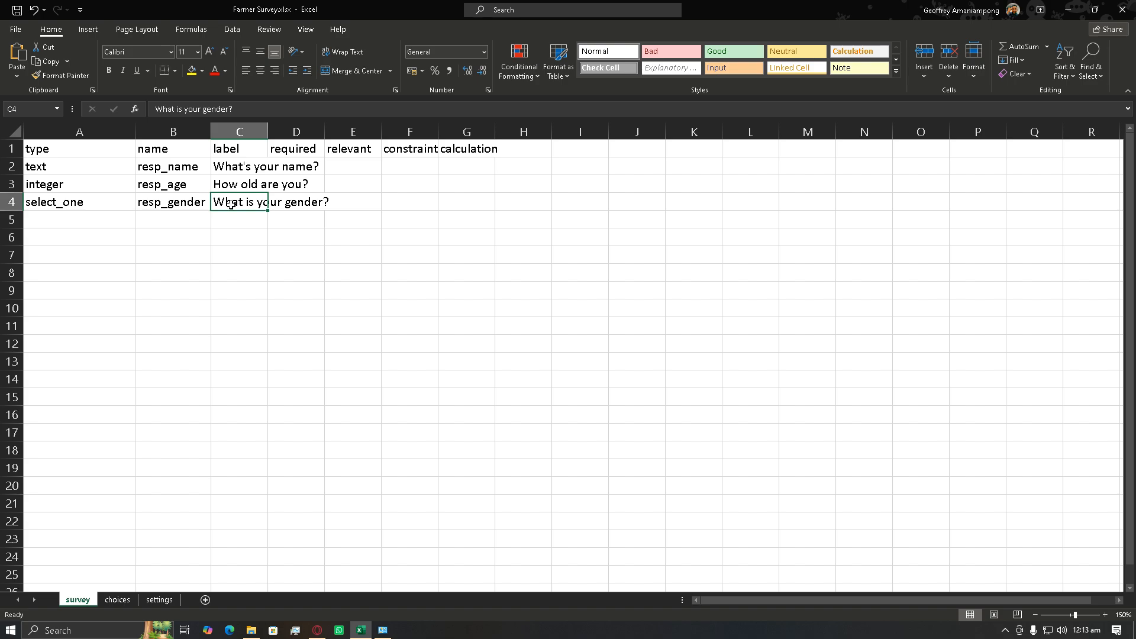
left_click(51, 204)
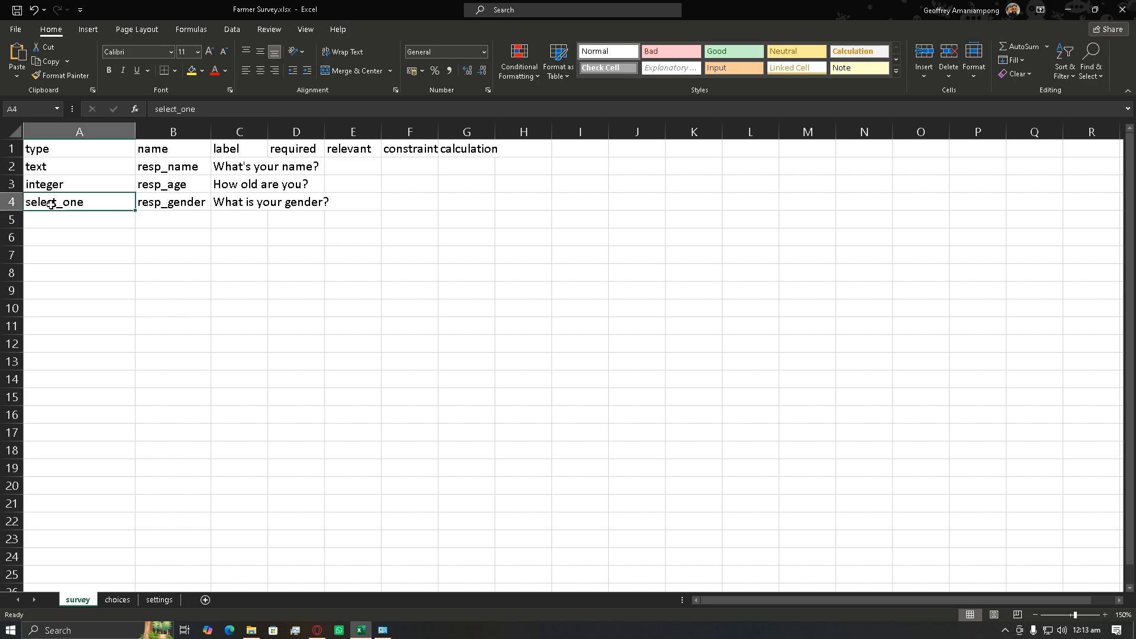
double_click(96, 203)
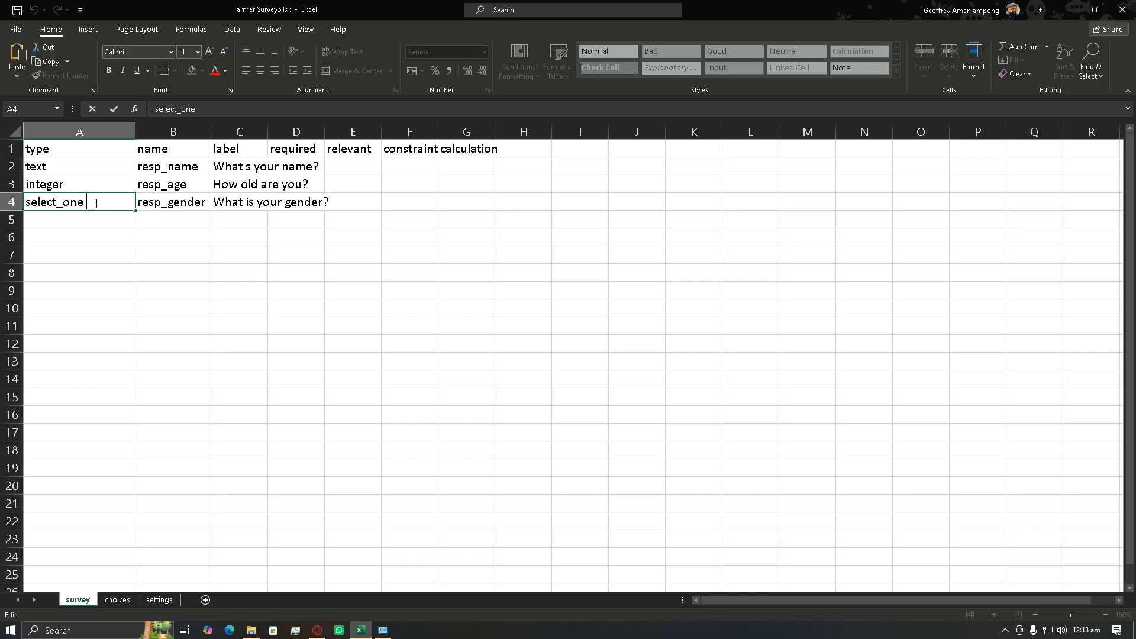
type("Gender")
left_click_drag(88, 201, 129, 201)
key("ctrl+c")
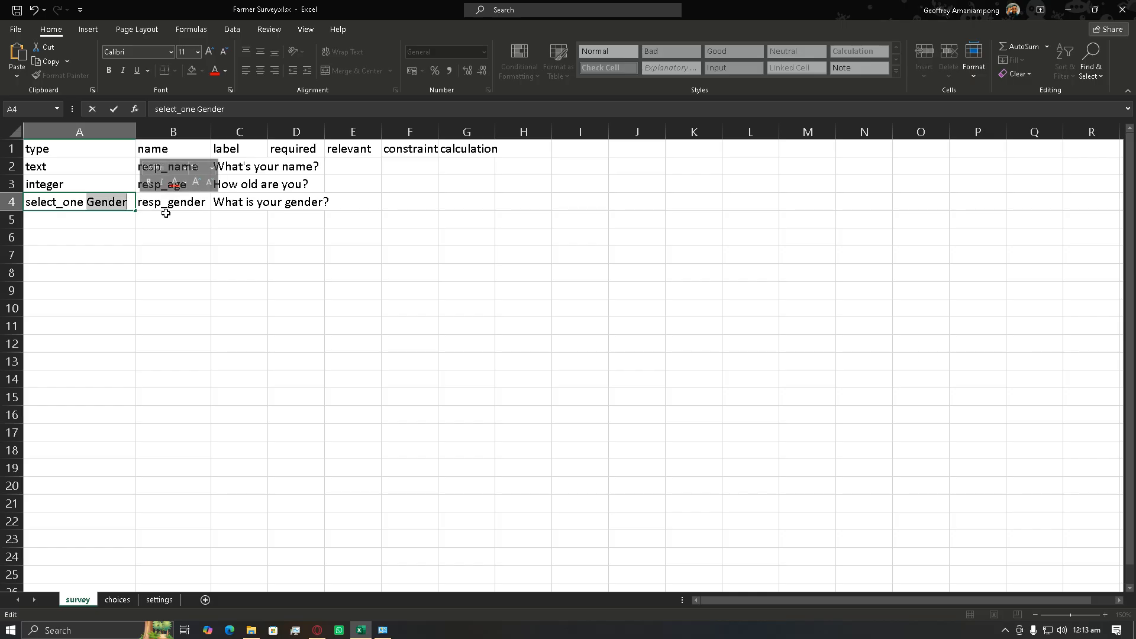
Step: On the choices sheet, paste Gender as the first list_name and enter male and Female as labels in rows 2 and 3
left_click(117, 599)
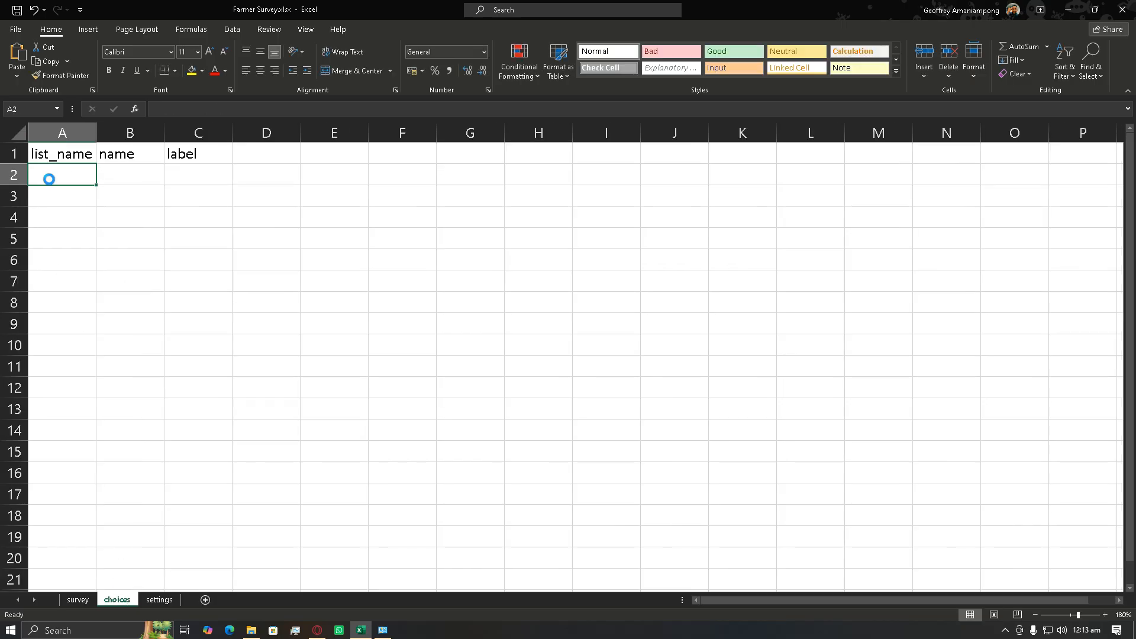
key("ctrl+v")
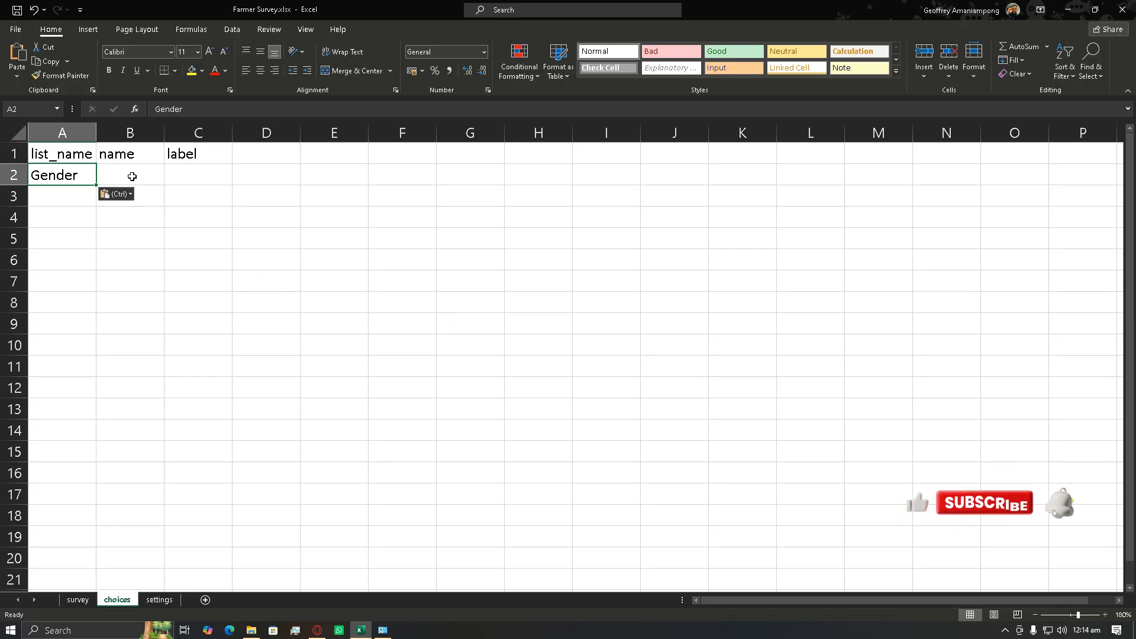
left_click(179, 181)
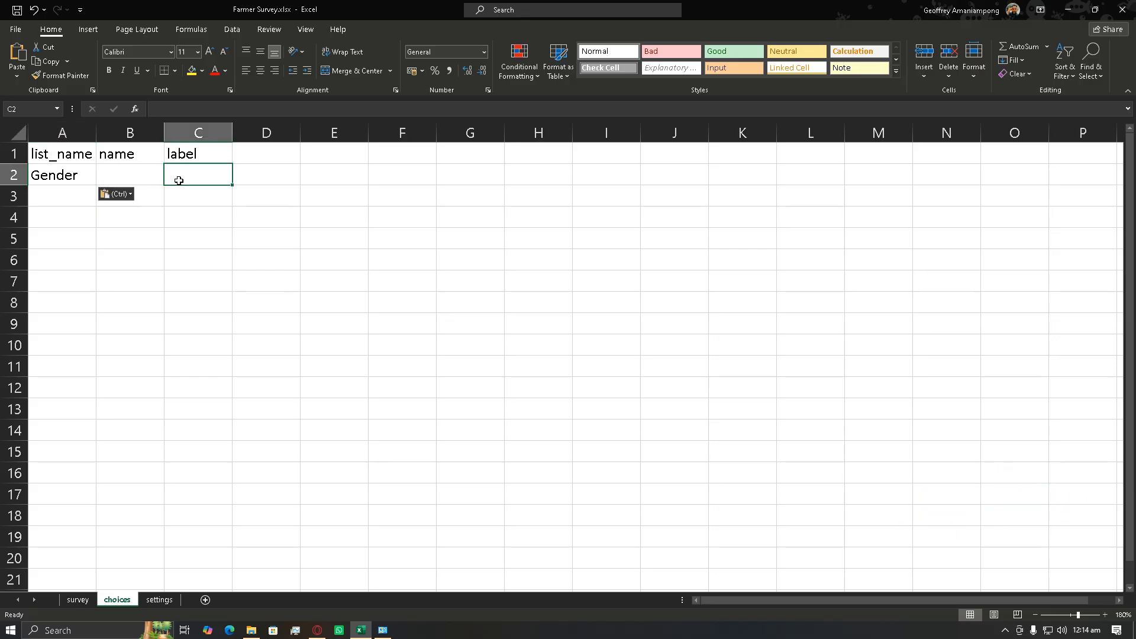
type("male")
key("Return")
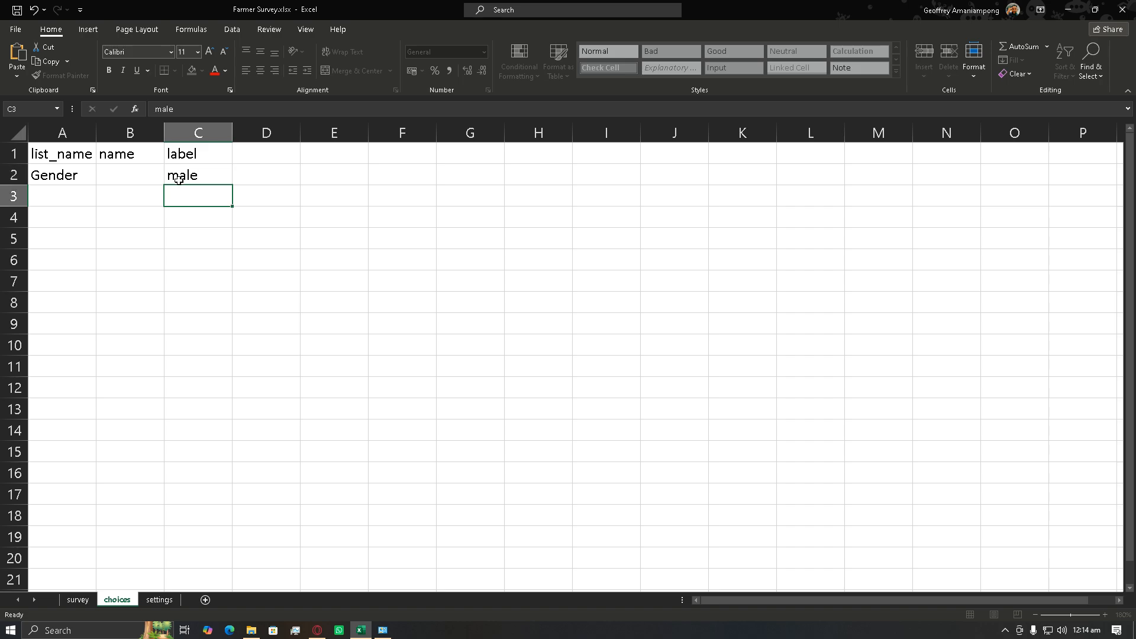
type("Female")
left_click(78, 178)
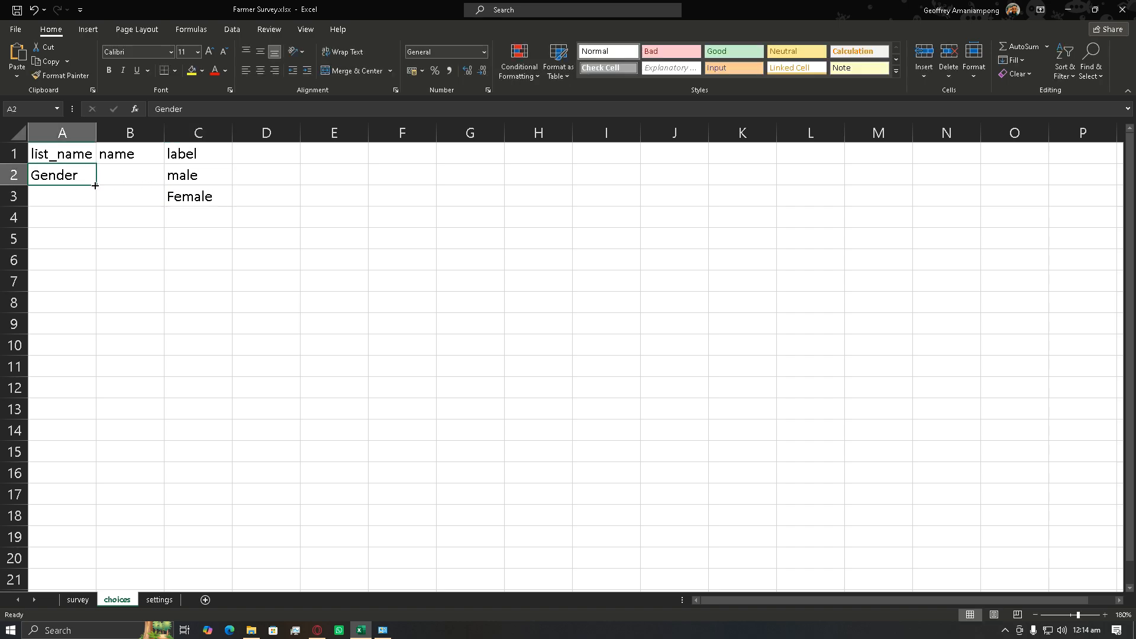
Step: Compare the gender question's row on the survey sheet with the Gender list name and its labels on the choices sheet
left_click(78, 600)
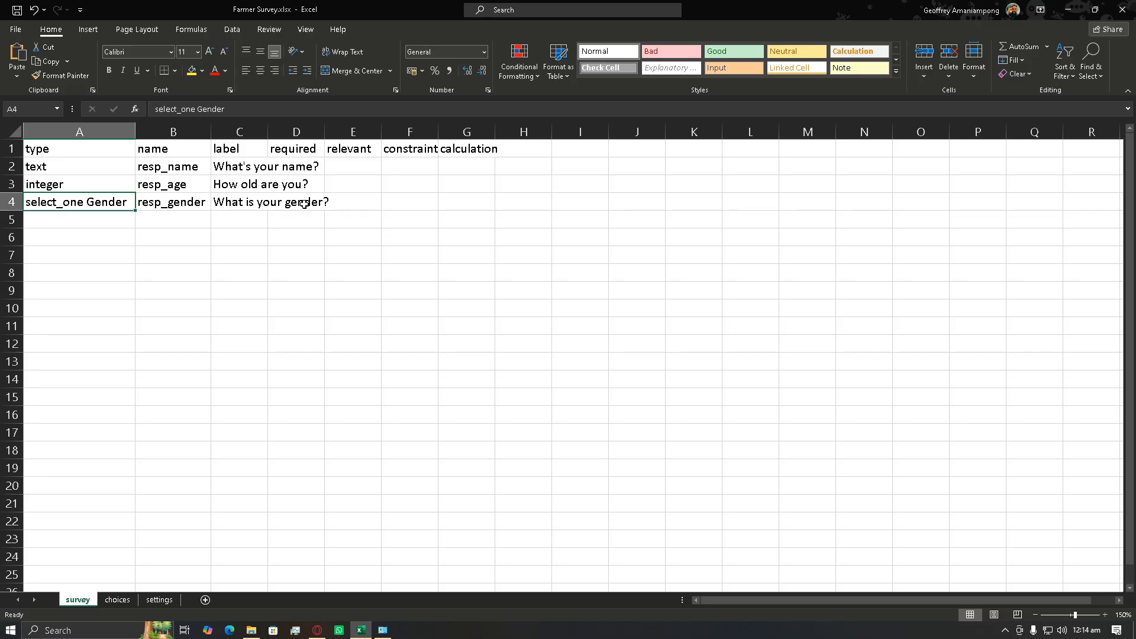
left_click(117, 599)
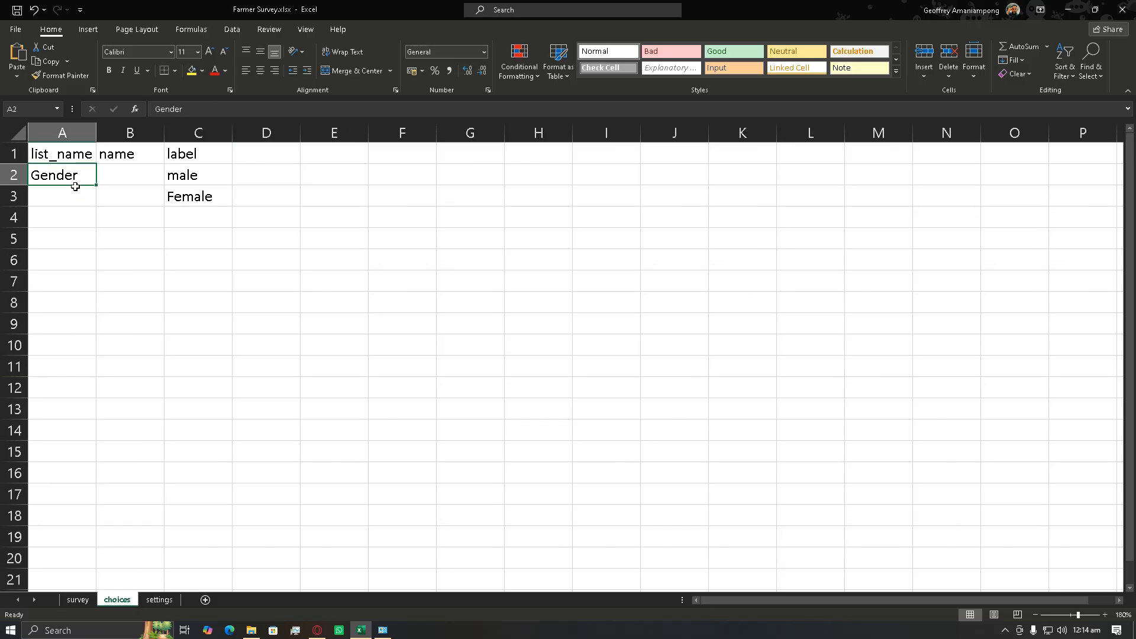
left_click(76, 189)
left_click(178, 196)
left_click(181, 173)
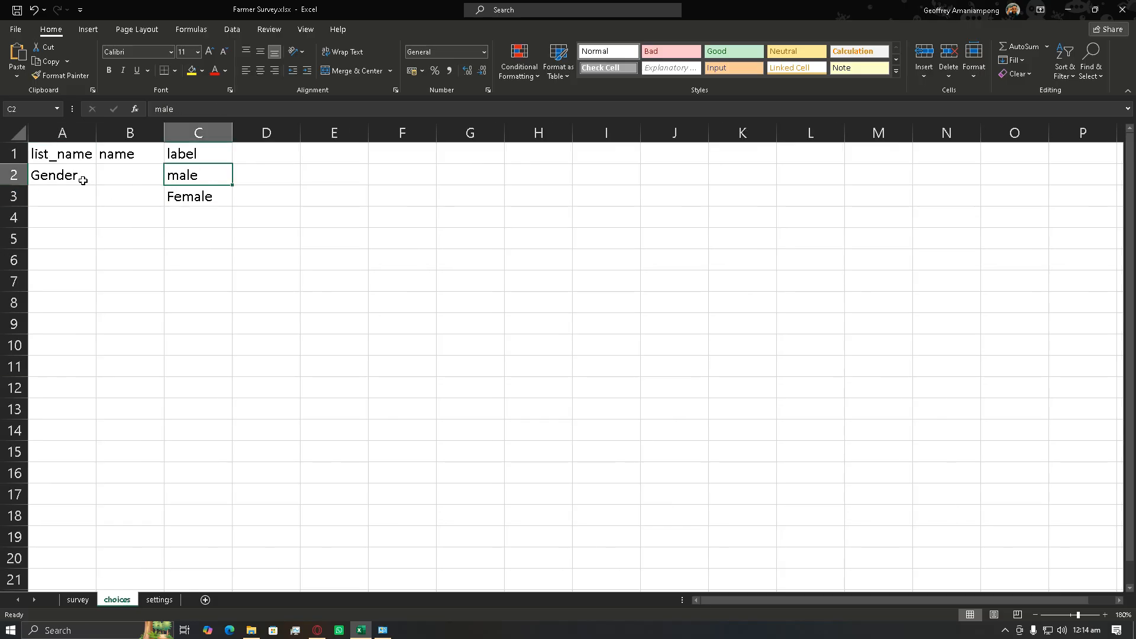
left_click(188, 192)
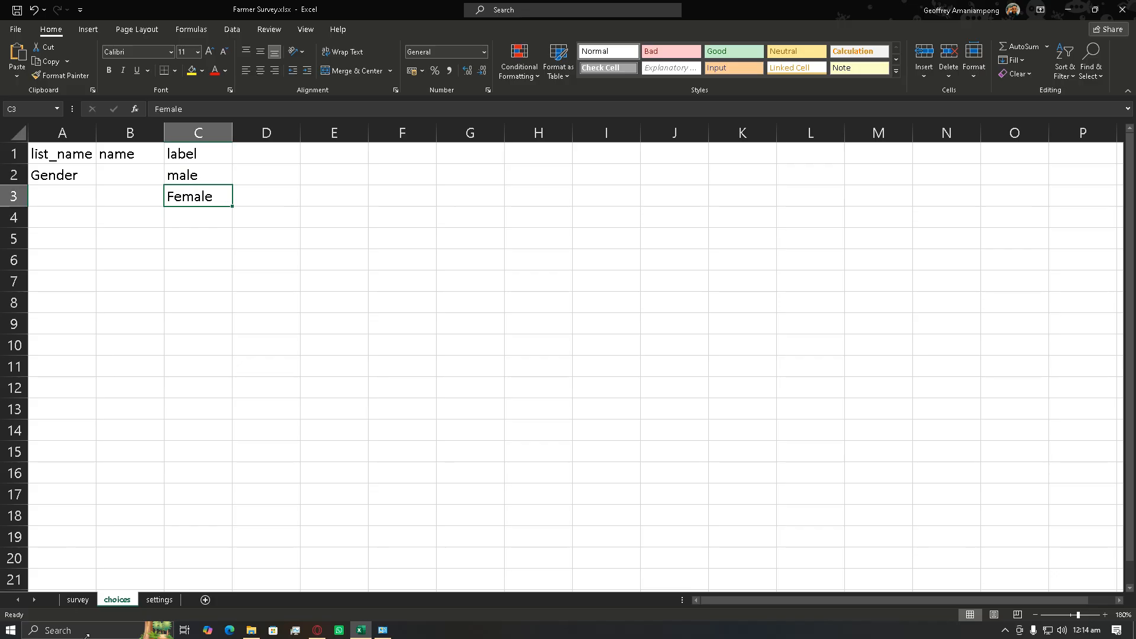
left_click(77, 599)
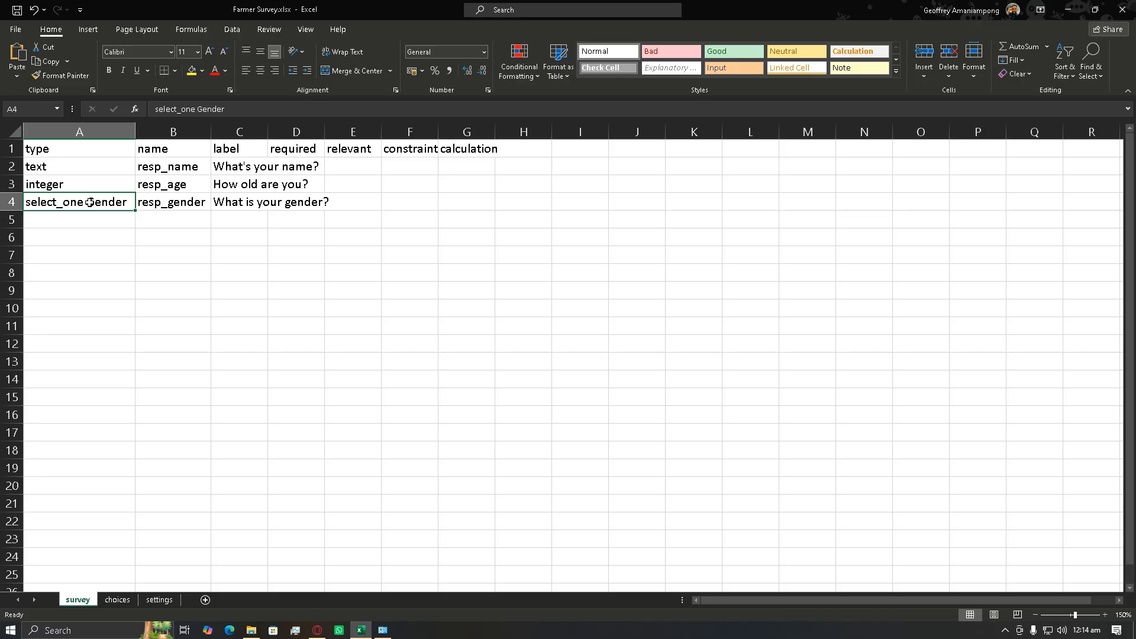
left_click(117, 599)
Step: Fill the Gender list name down to the Female row on the choices sheet
left_click(58, 174)
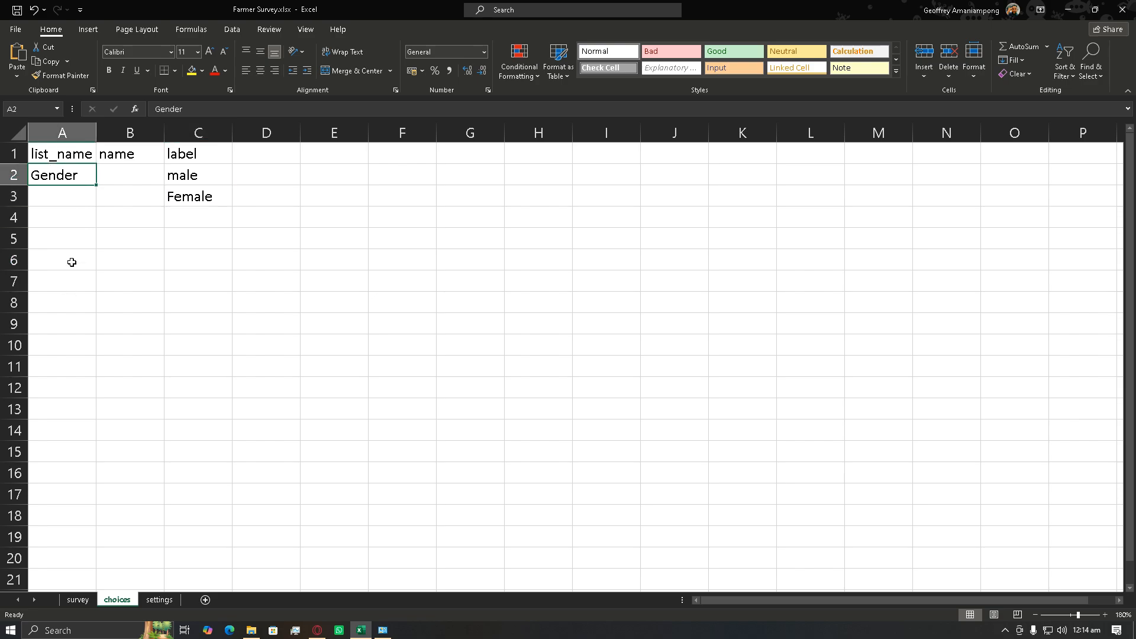
left_click_drag(95, 186, 67, 201)
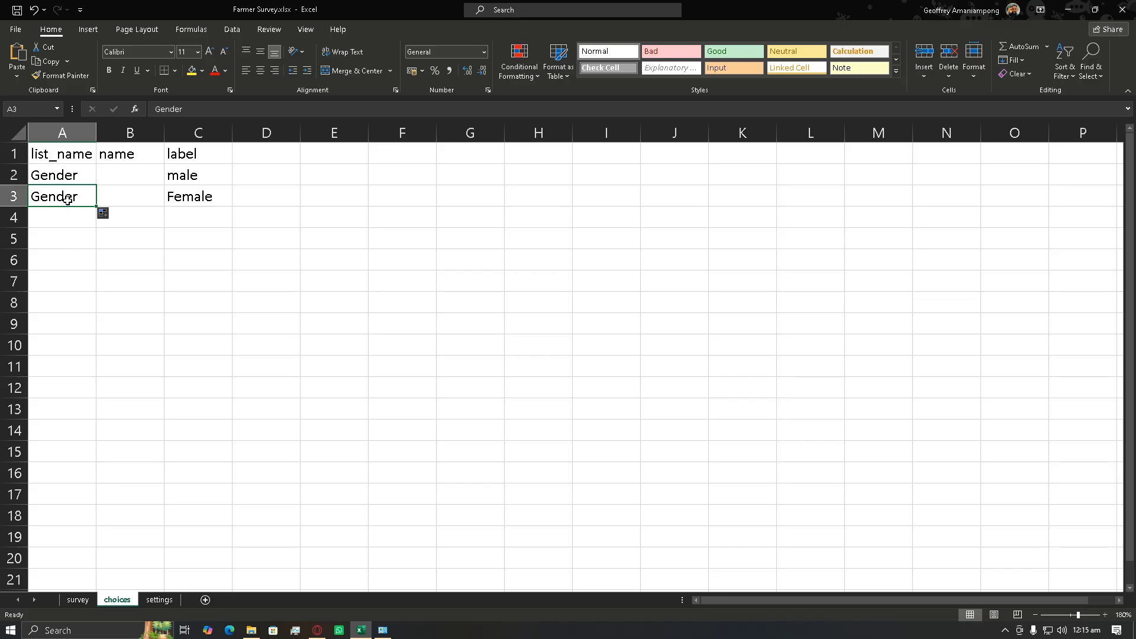
left_click(73, 175)
Step: Examine the male and Female labels belonging to the Gender choice list
left_click(190, 176)
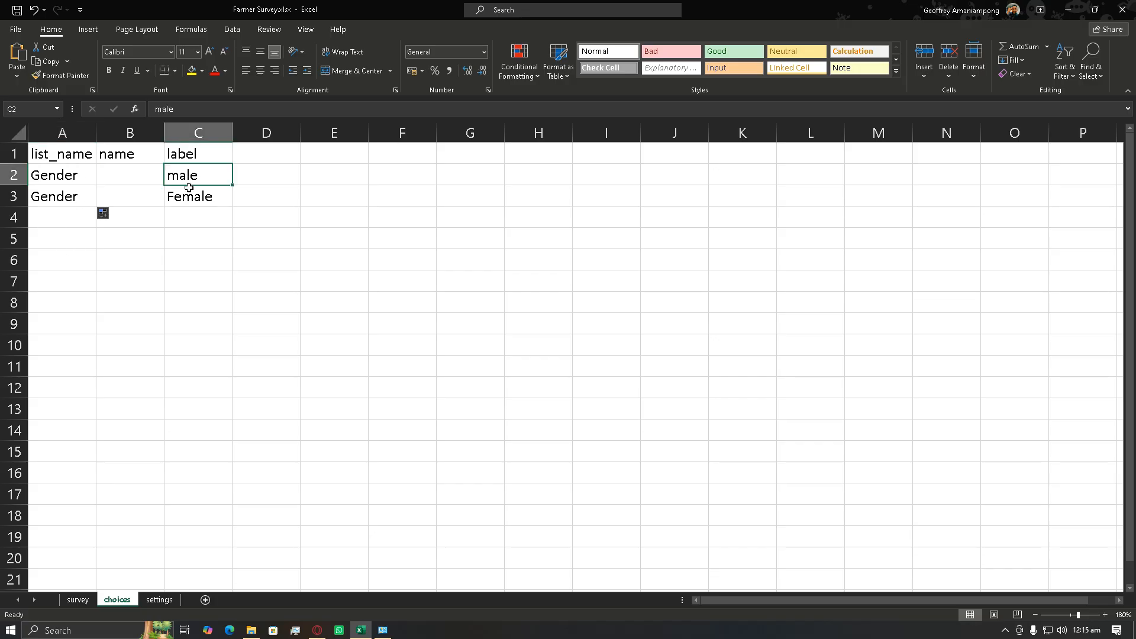
left_click(187, 195)
left_click(193, 173)
left_click(184, 198)
left_click(188, 176)
left_click(187, 196)
left_click(189, 176)
left_click(186, 195)
Step: Enter 1 as the name of the male choice and 0 as the name of the Female choice
left_click(132, 171)
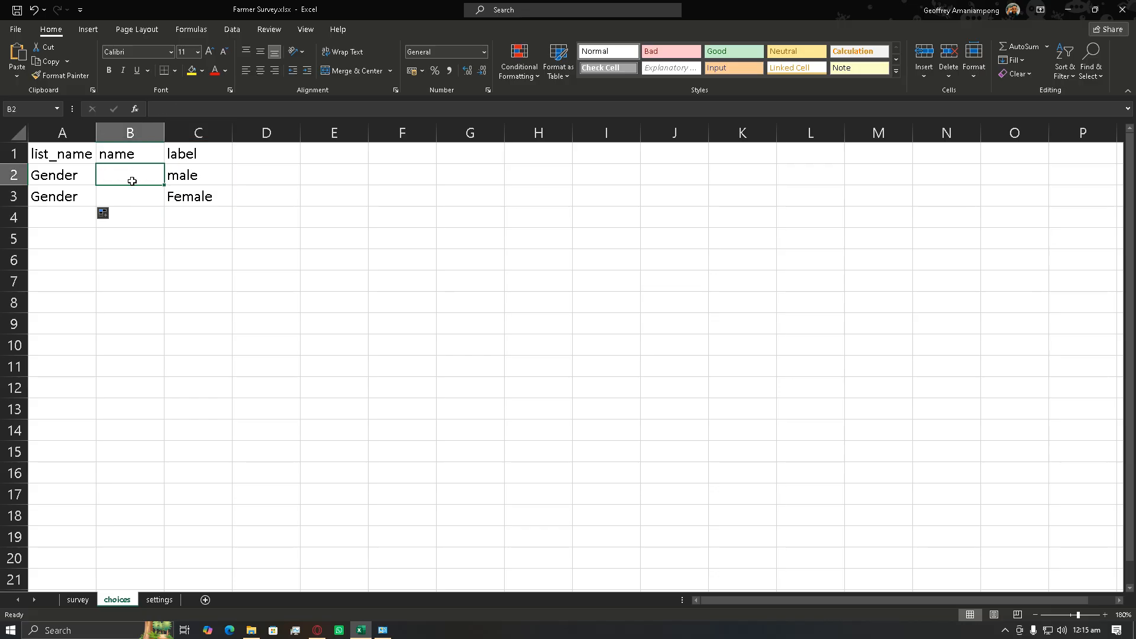
type("1")
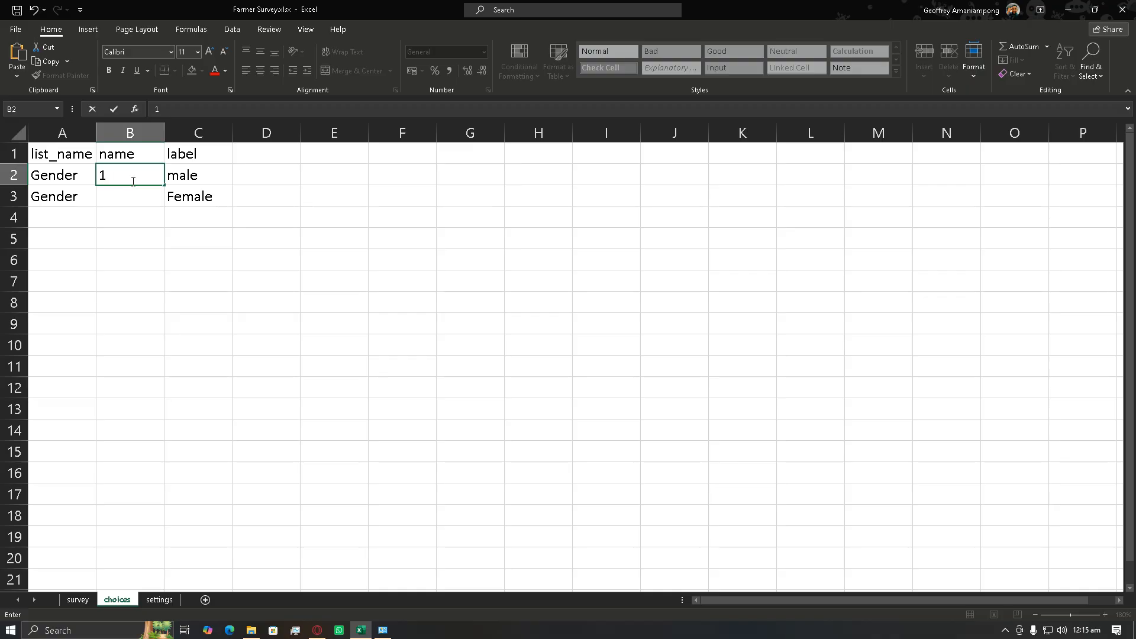
key("Return")
type("0")
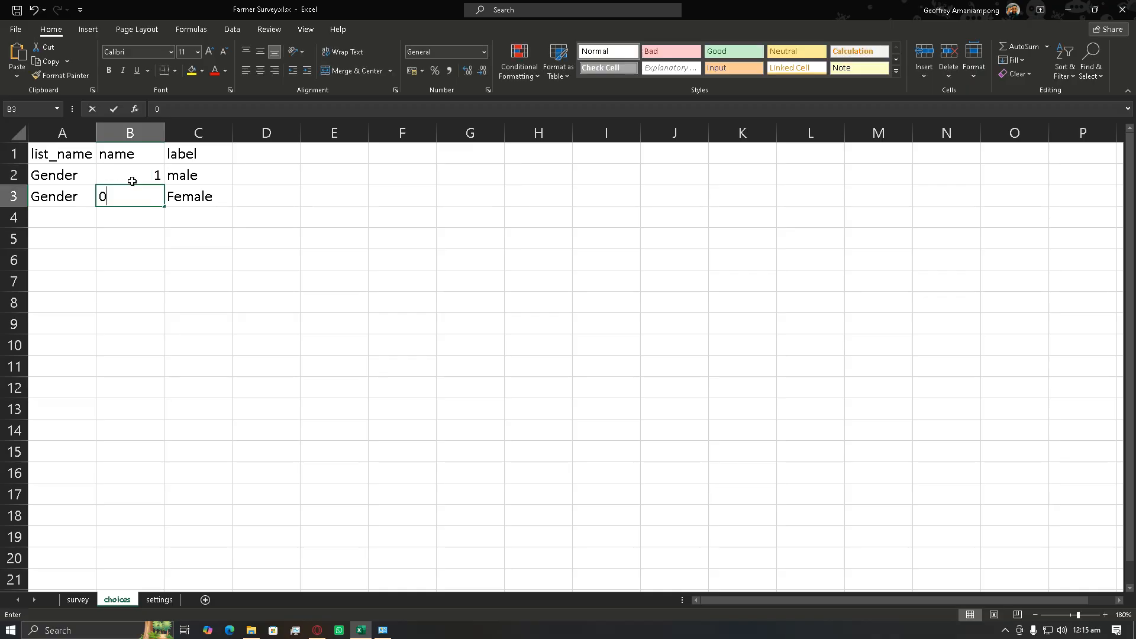
left_click(128, 237)
left_click_drag(132, 177, 134, 198)
left_click(149, 231)
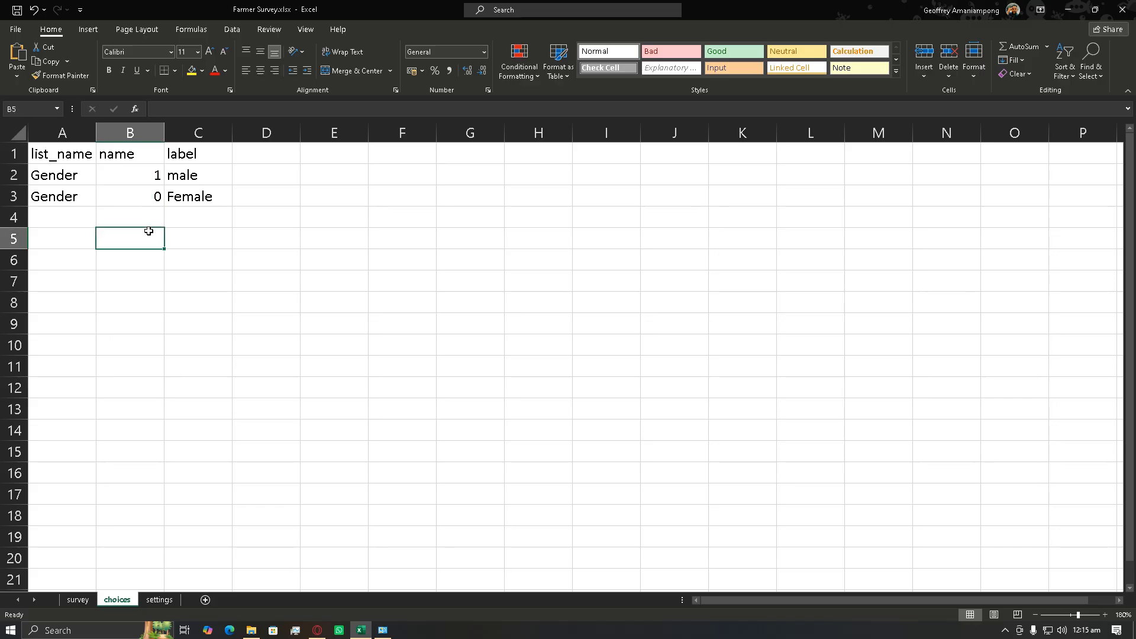
left_click(141, 177)
left_click(139, 195)
left_click(121, 245)
Step: Replace the numeric names of the two Gender choices with male and female
left_click(121, 177)
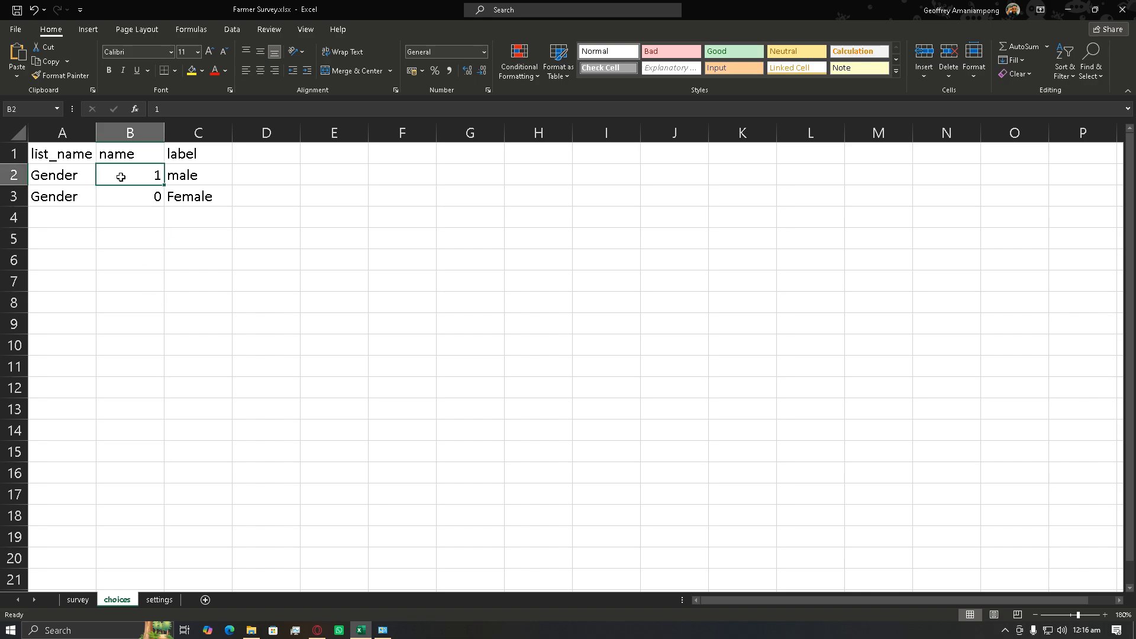
type("male")
key("Return")
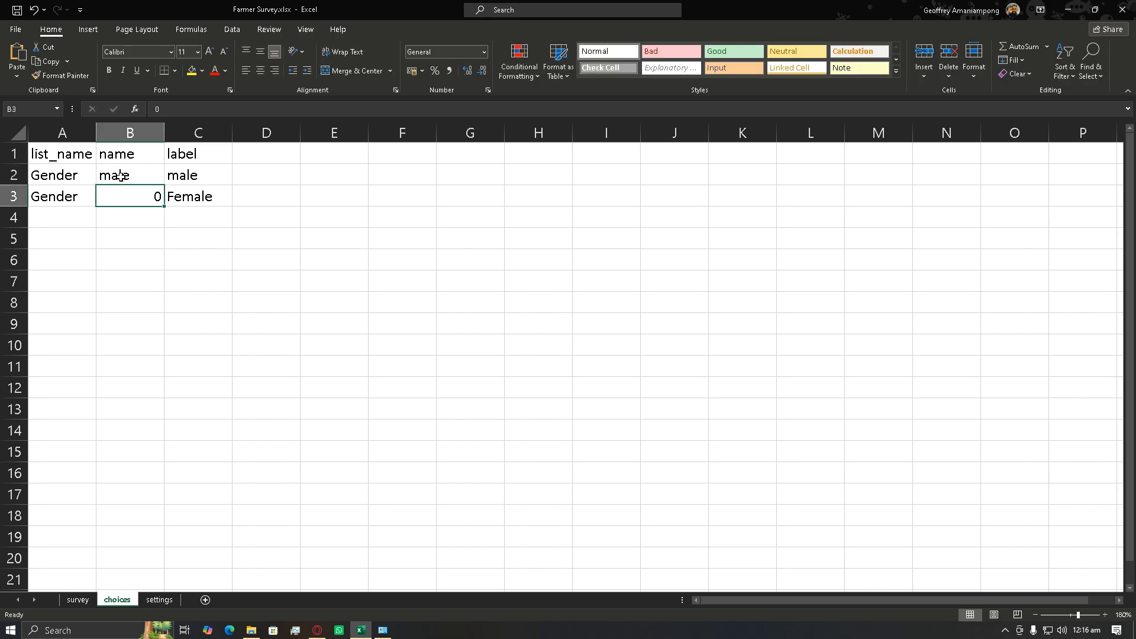
type("female")
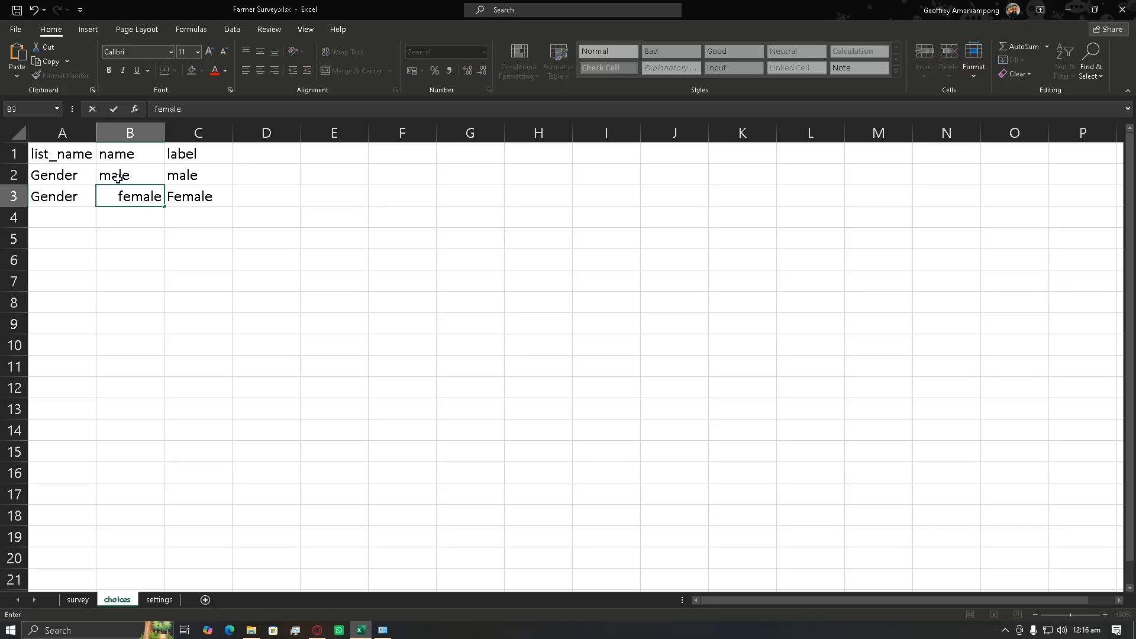
left_click(143, 253)
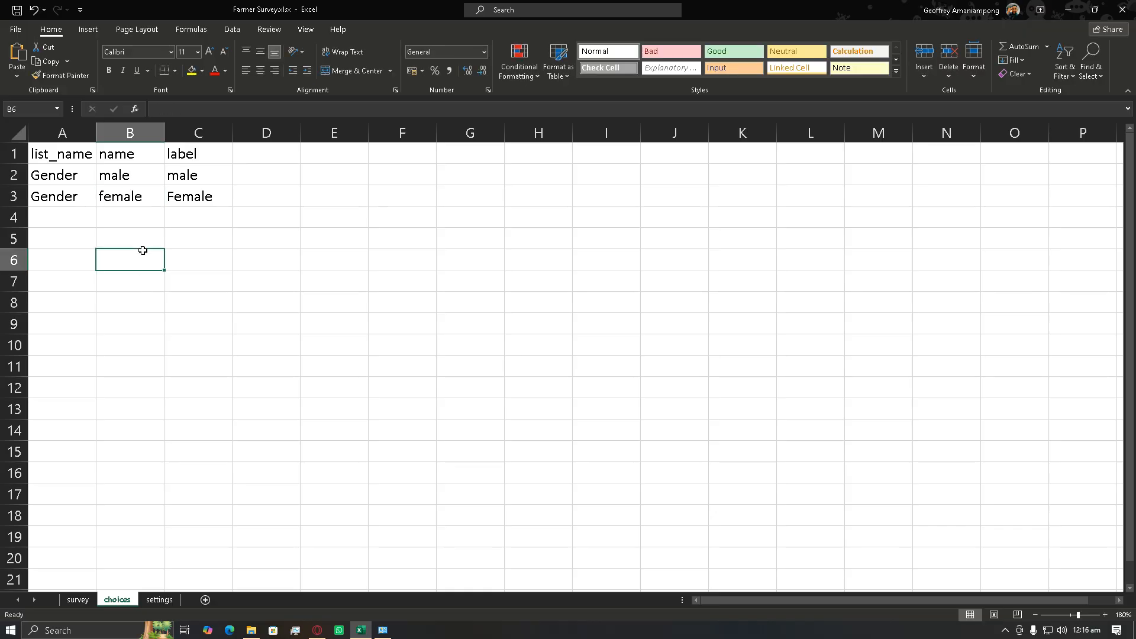
Step: Set the name of the male choice to 1 and the name of the Female choice to 0
left_click(132, 181)
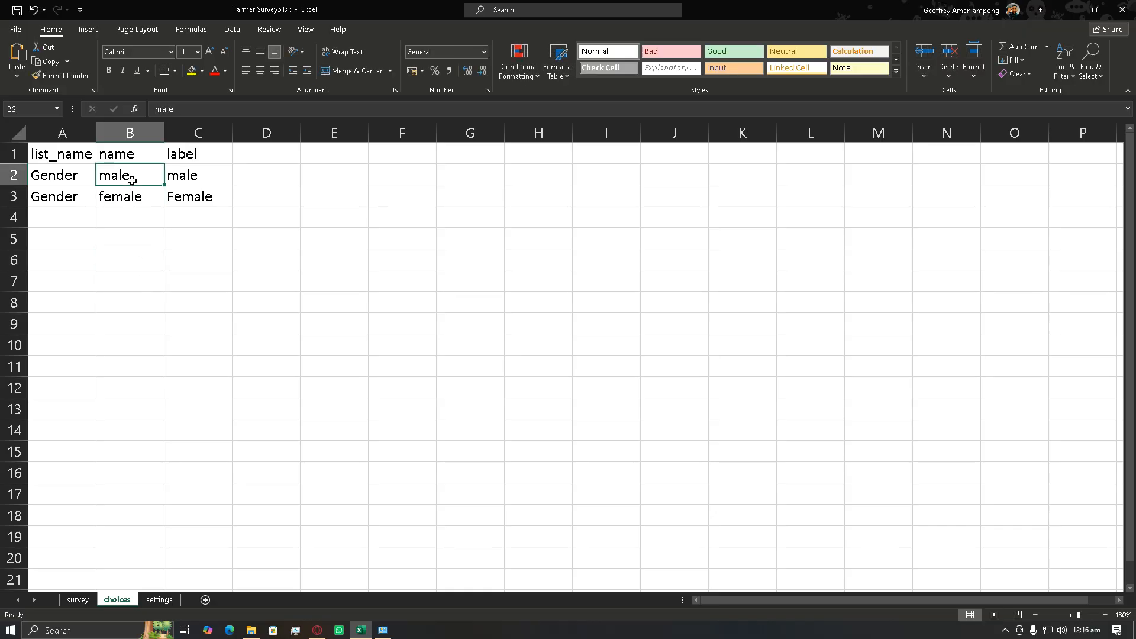
type("1")
key("Return")
type("0")
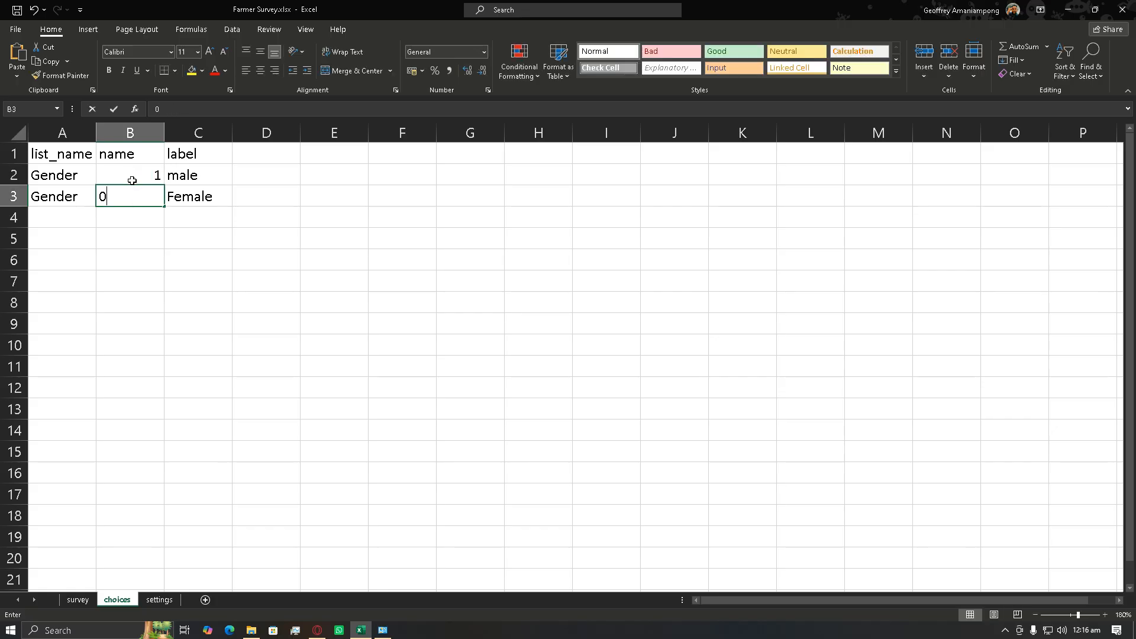
left_click(105, 262)
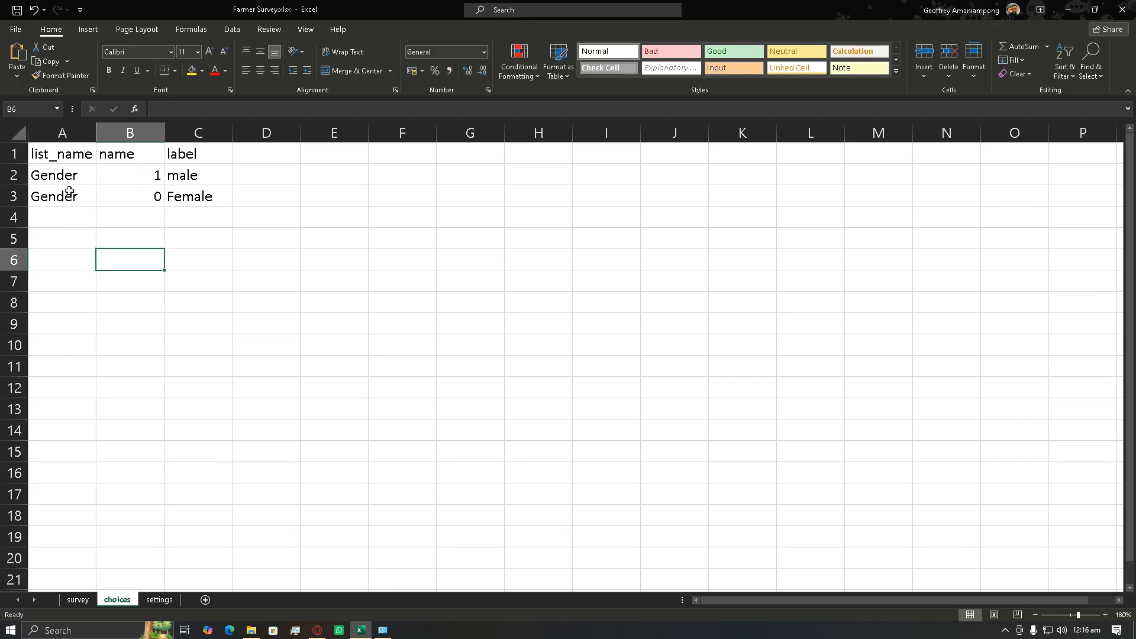
Step: Check the gender question's type on the survey sheet against the male and Female choices on the choices sheet
key("ctrl+Page_Up")
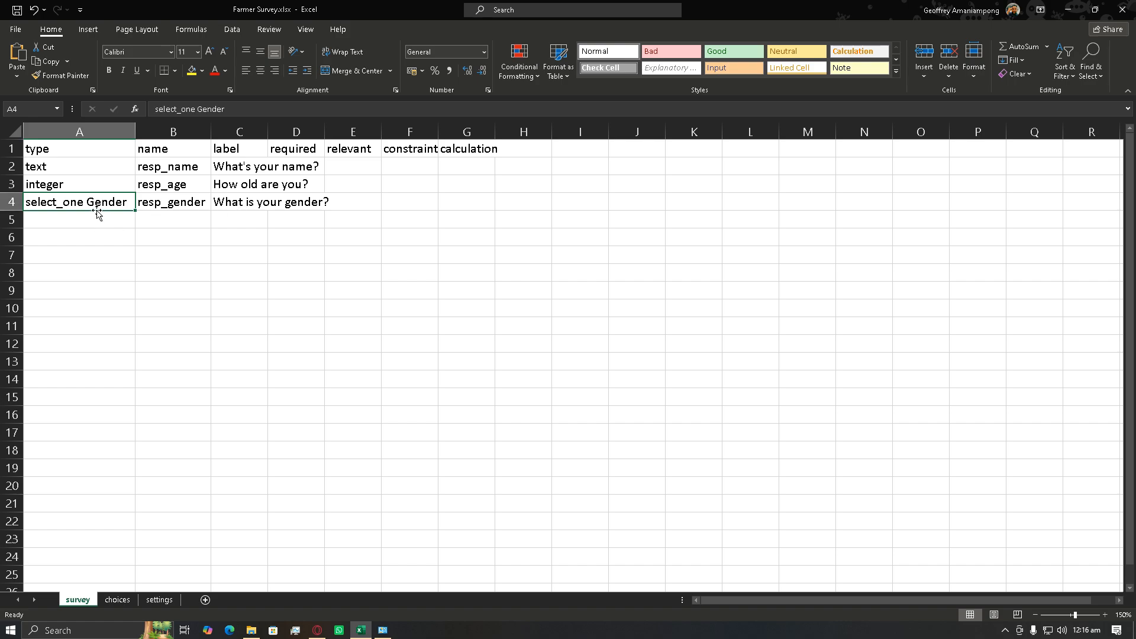
left_click(117, 600)
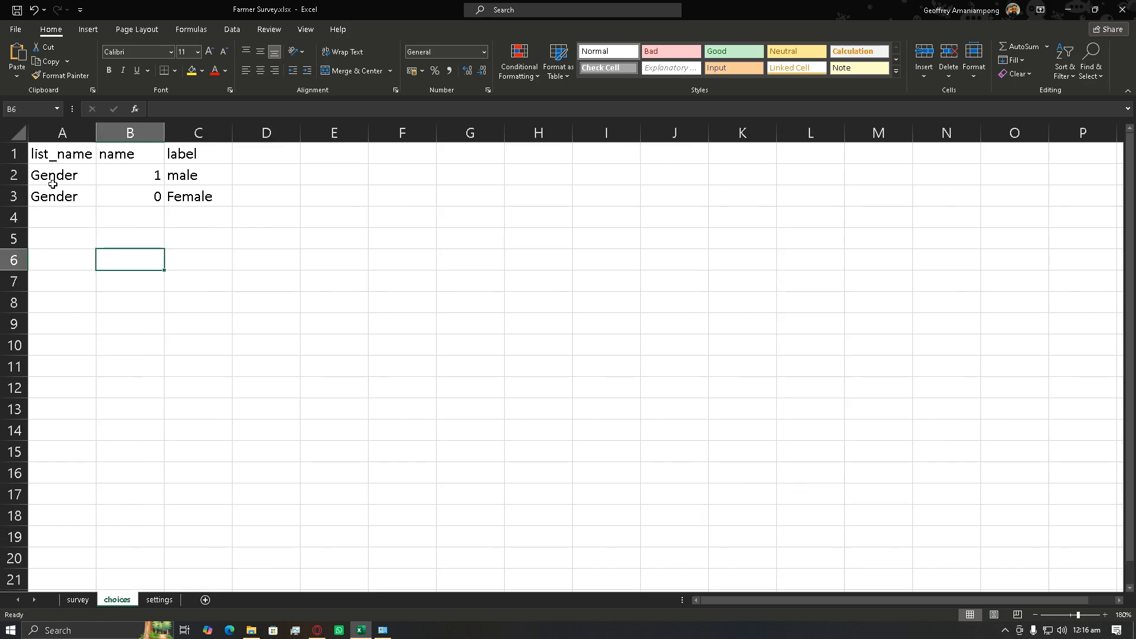
left_click(189, 174)
left_click(188, 194)
left_click(185, 176)
left_click(183, 196)
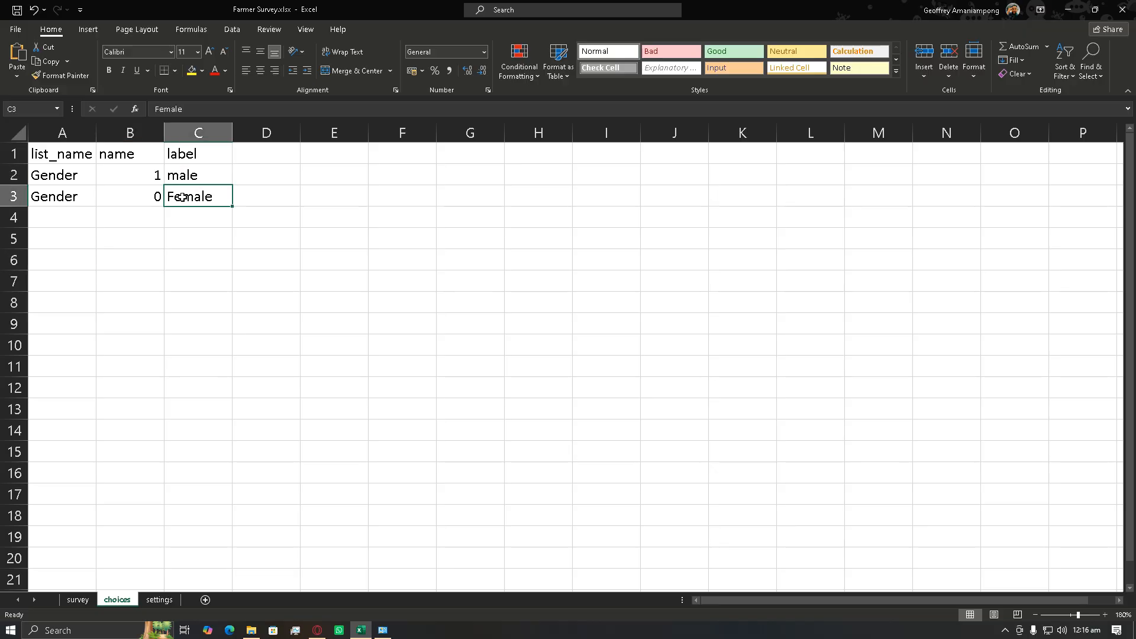
left_click(184, 176)
left_click(184, 196)
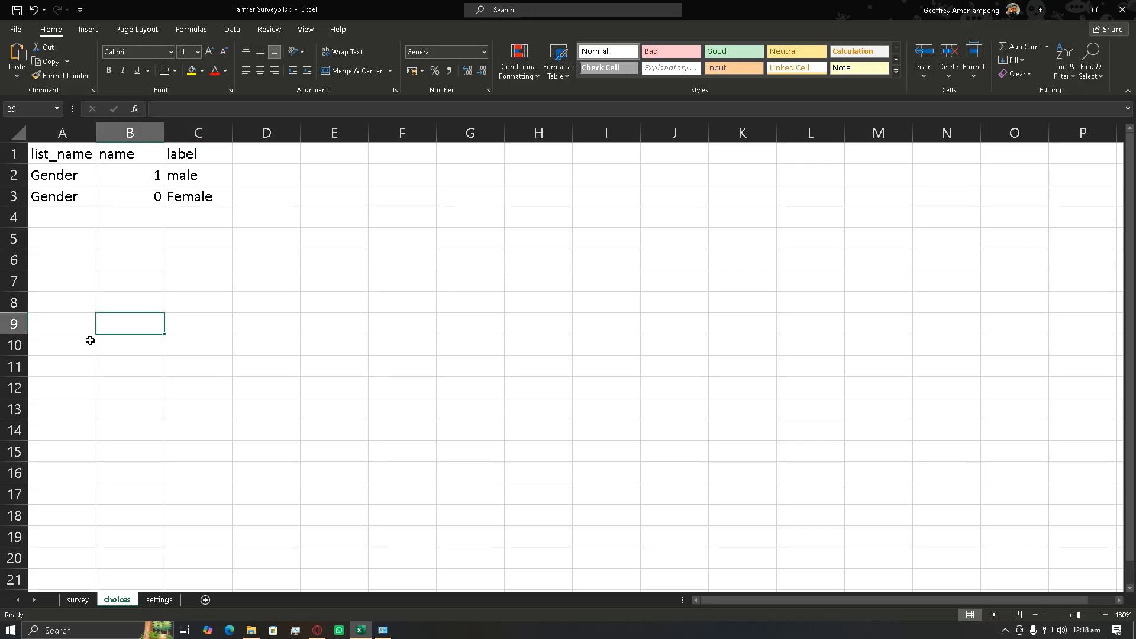
Step: Examine how the word Gender in the select_one type on the survey sheet matches the list_name column on the choices sheet
left_click(63, 158)
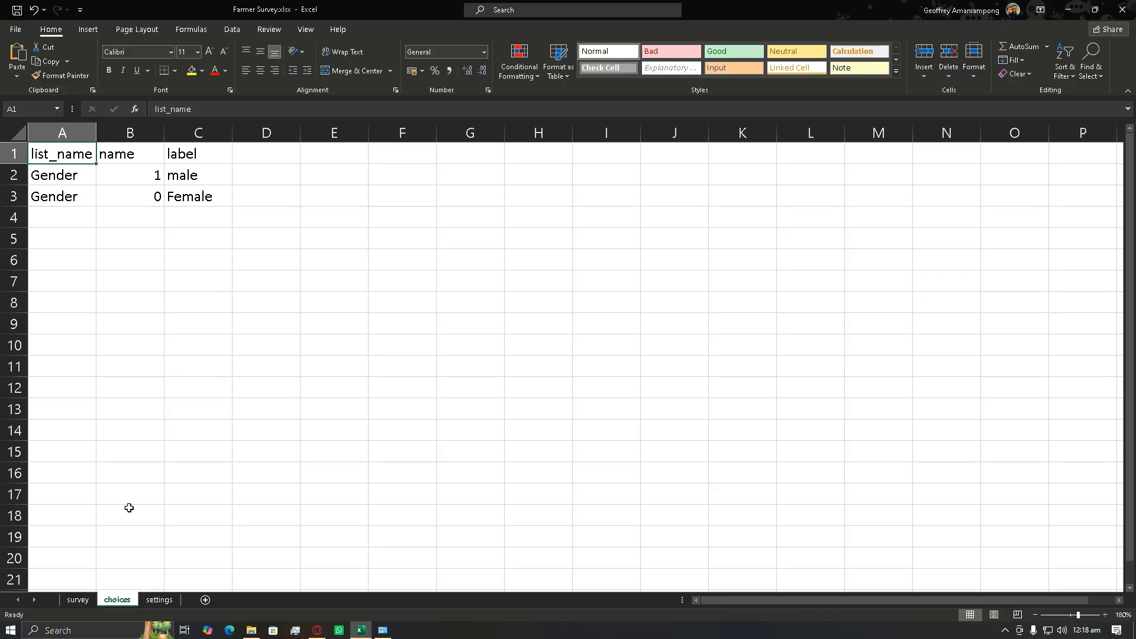
left_click(92, 604)
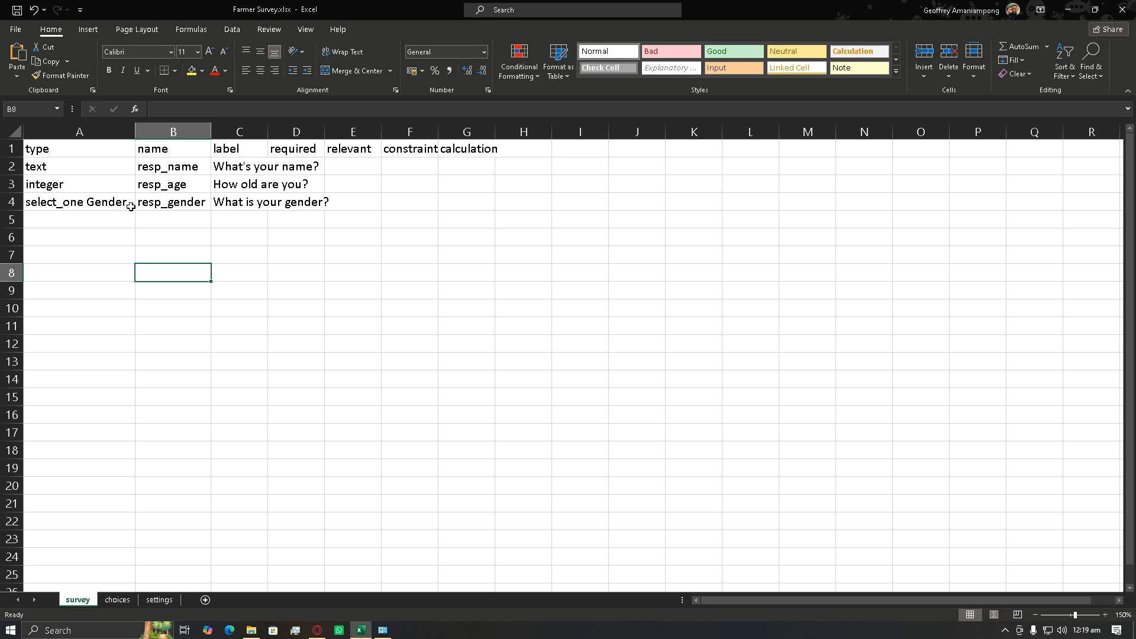
left_click(91, 200)
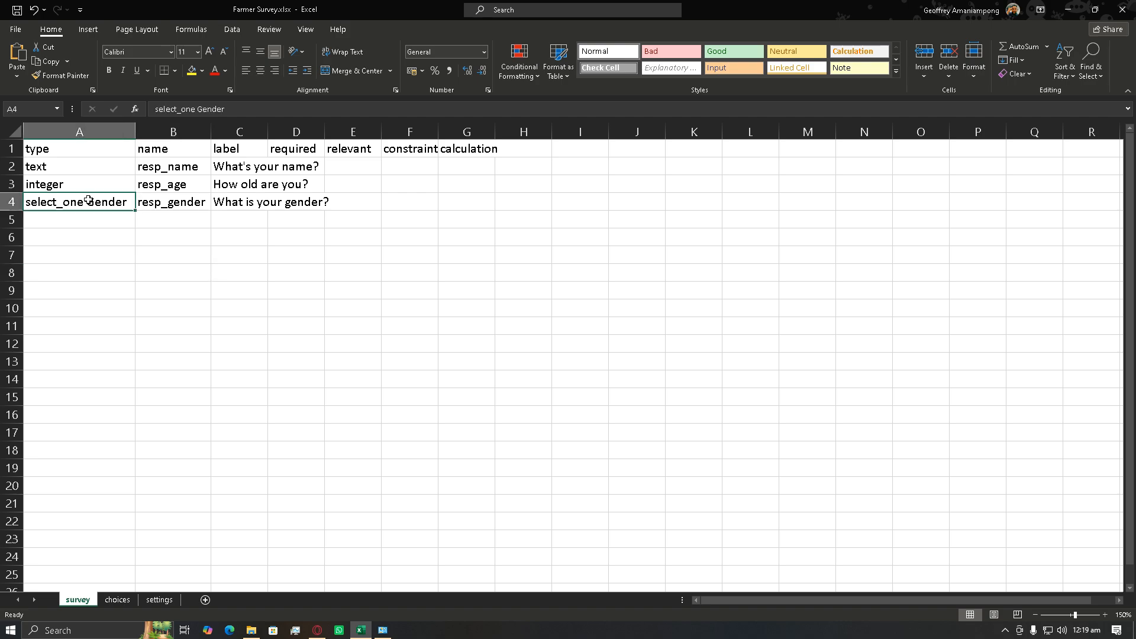
double_click(90, 201)
left_click_drag(86, 202, 127, 204)
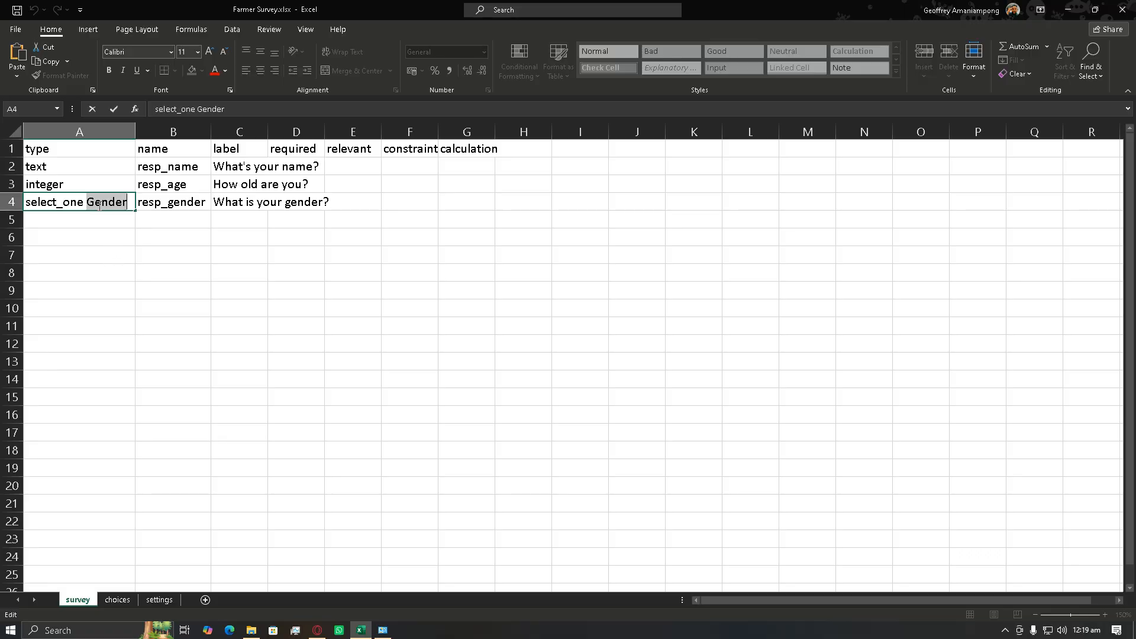
left_click(117, 599)
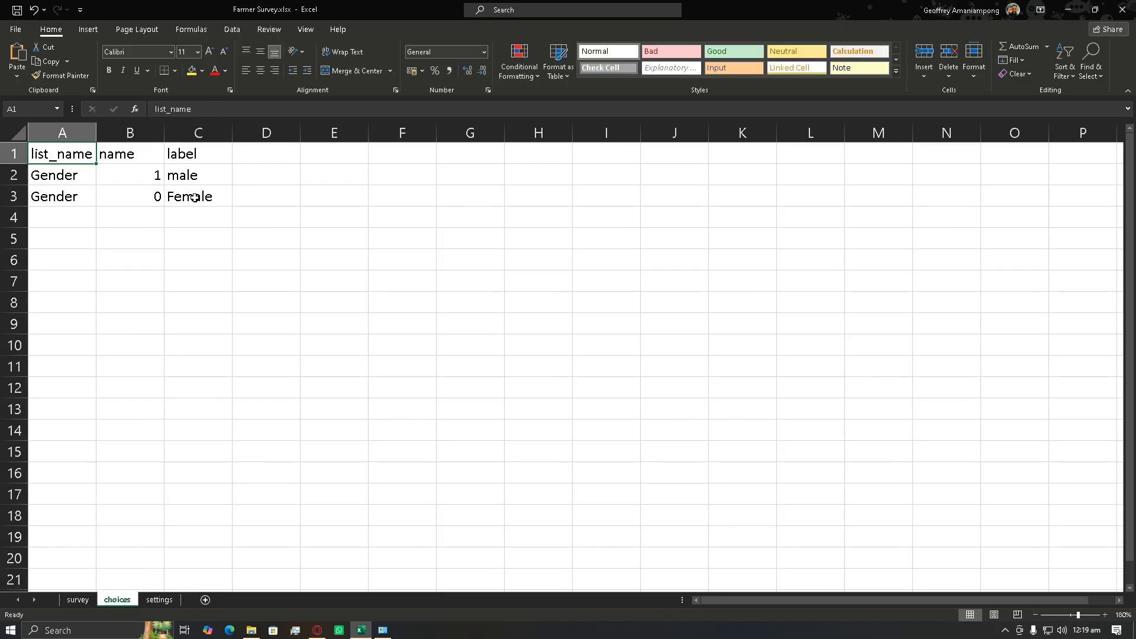
key("ctrl+Page_Up")
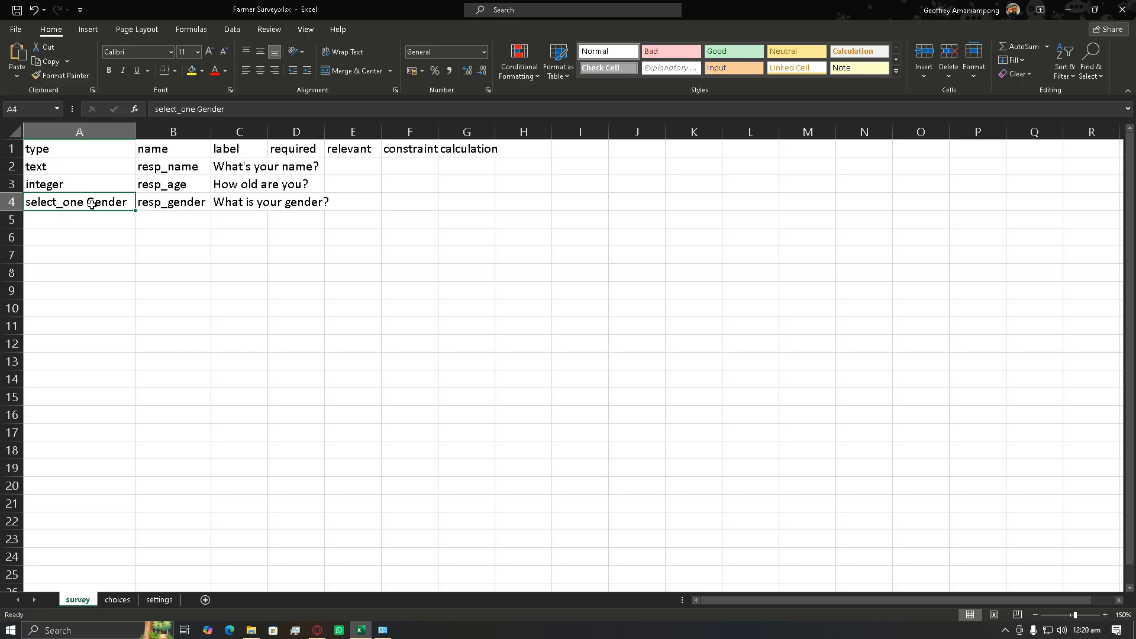
left_click(120, 600)
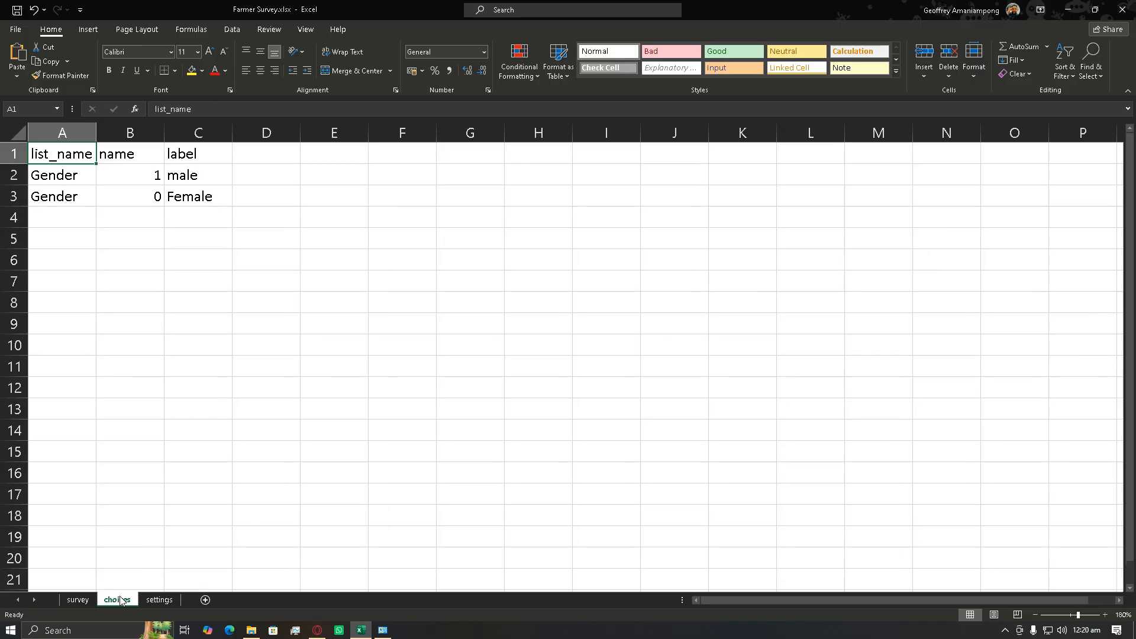
Step: Examine the form_title, form_id and version columns and the values under them on the settings sheet
left_click(60, 199)
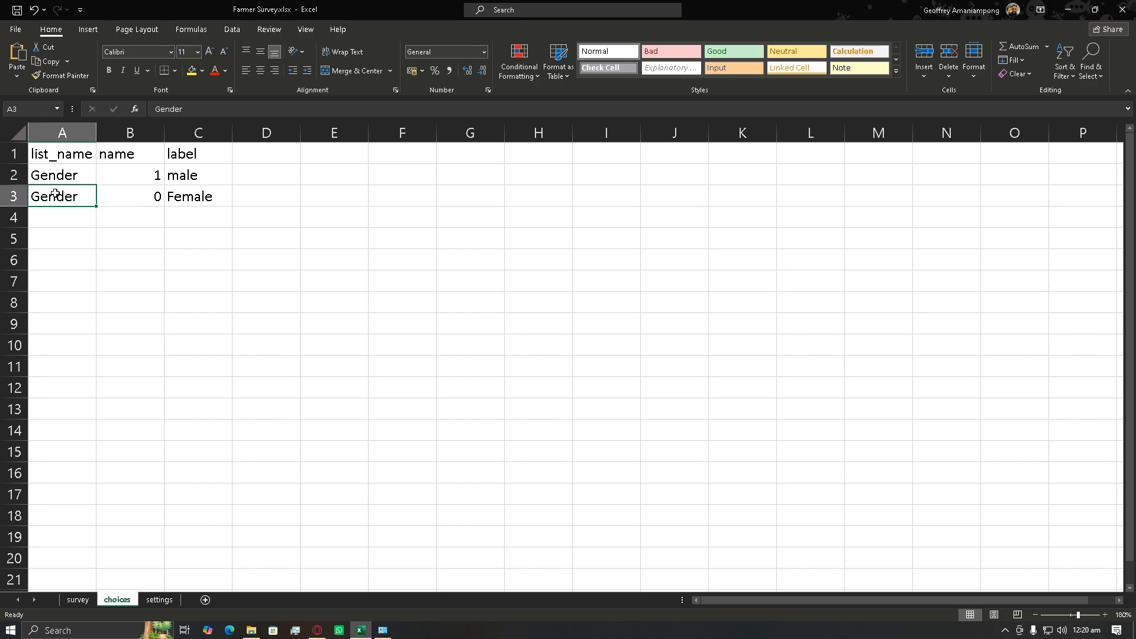
left_click(159, 599)
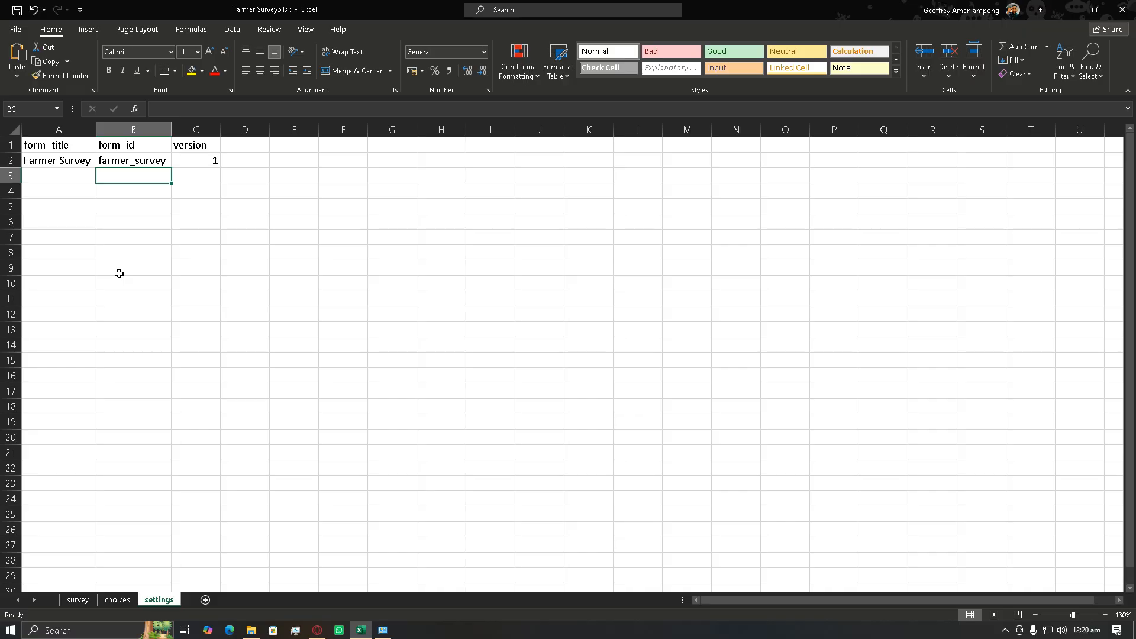
left_click(57, 163)
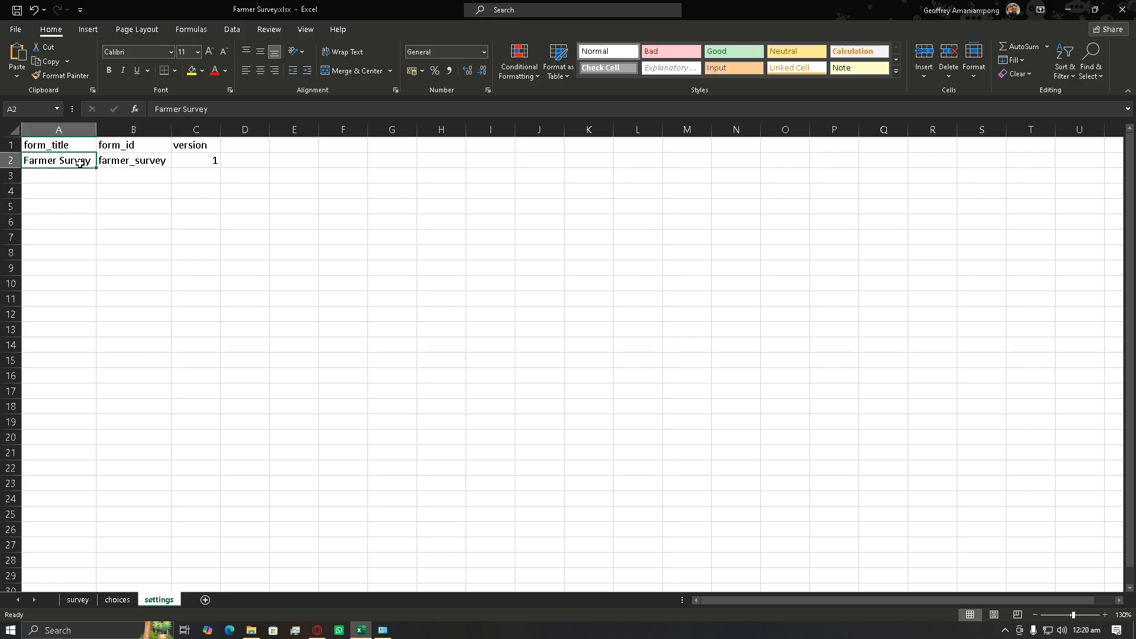
left_click(119, 165)
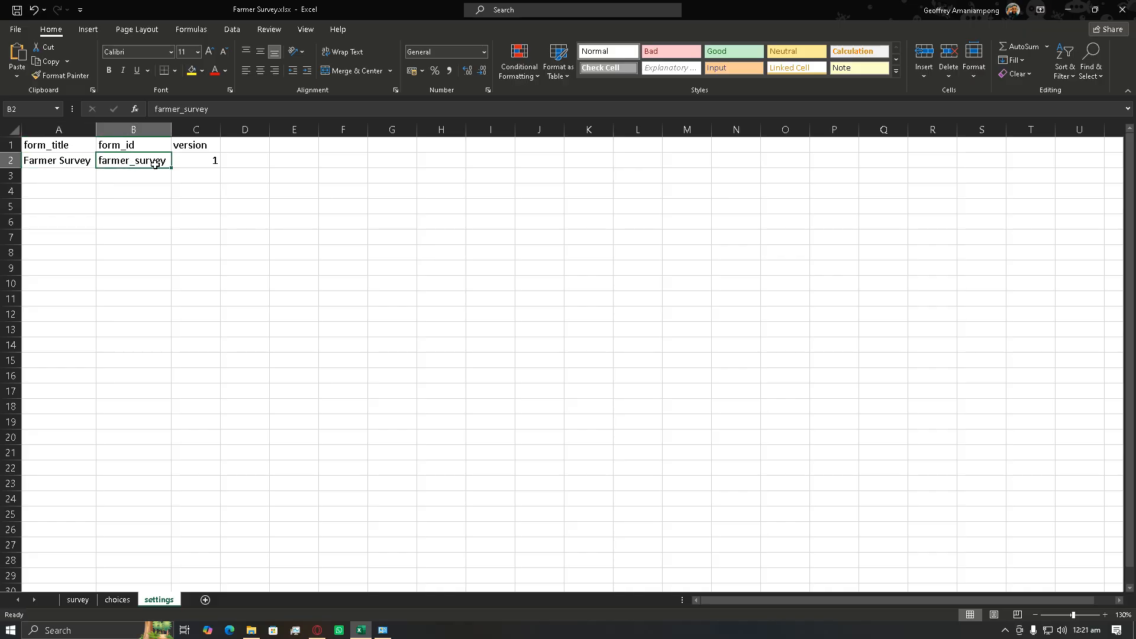
left_click(181, 145)
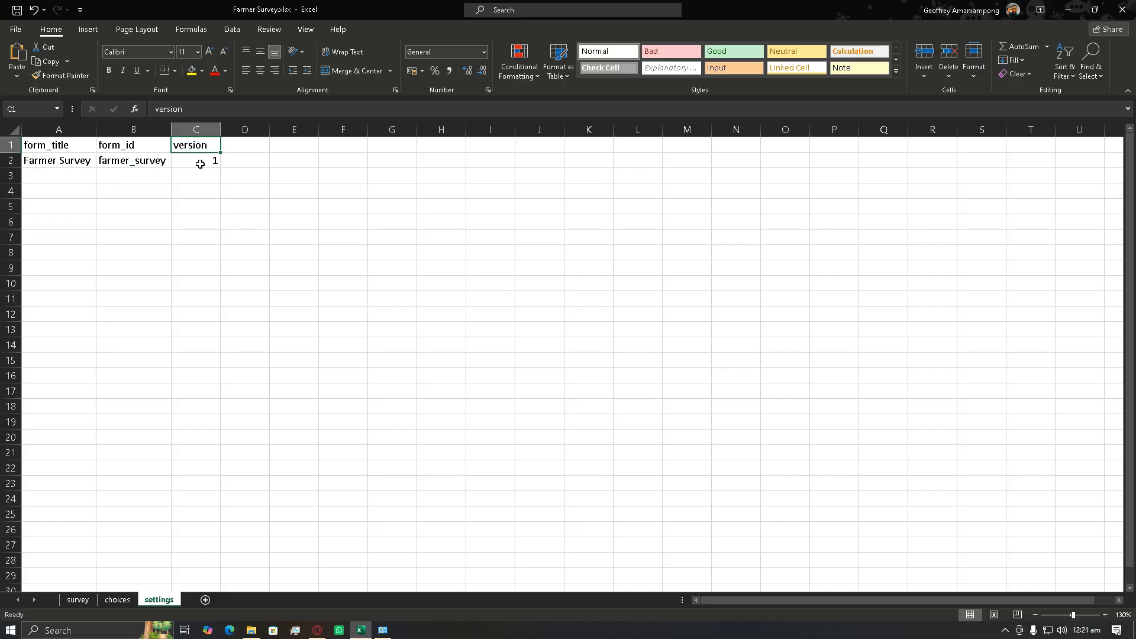
left_click(200, 164)
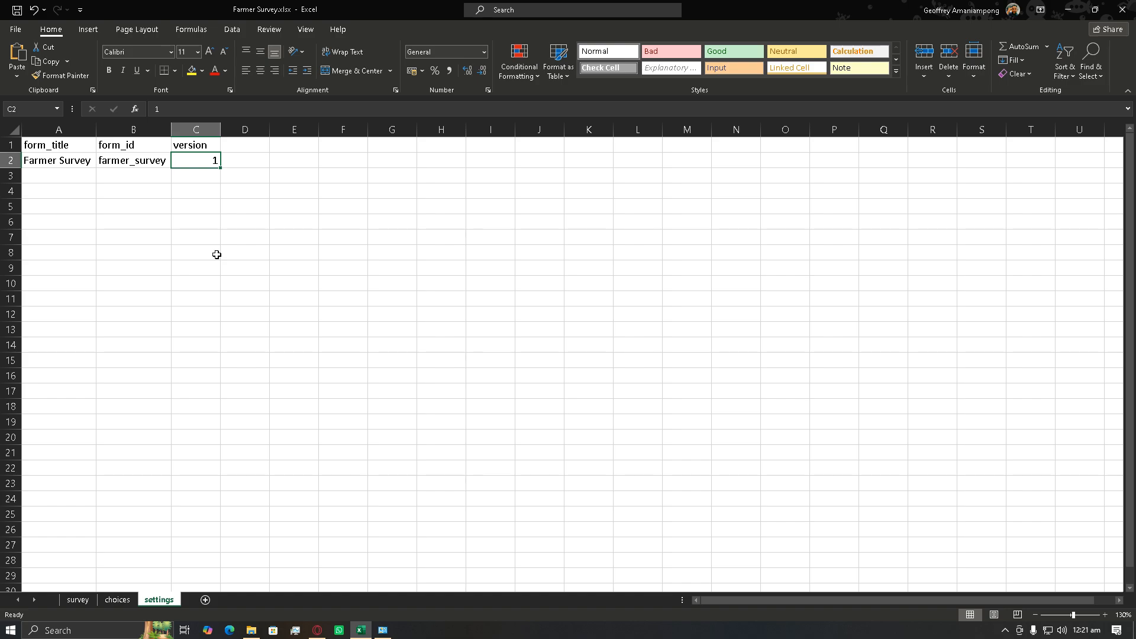
Step: Review the survey, choices and settings sheets one after another and return to the survey sheet
left_click(78, 599)
left_click(116, 599)
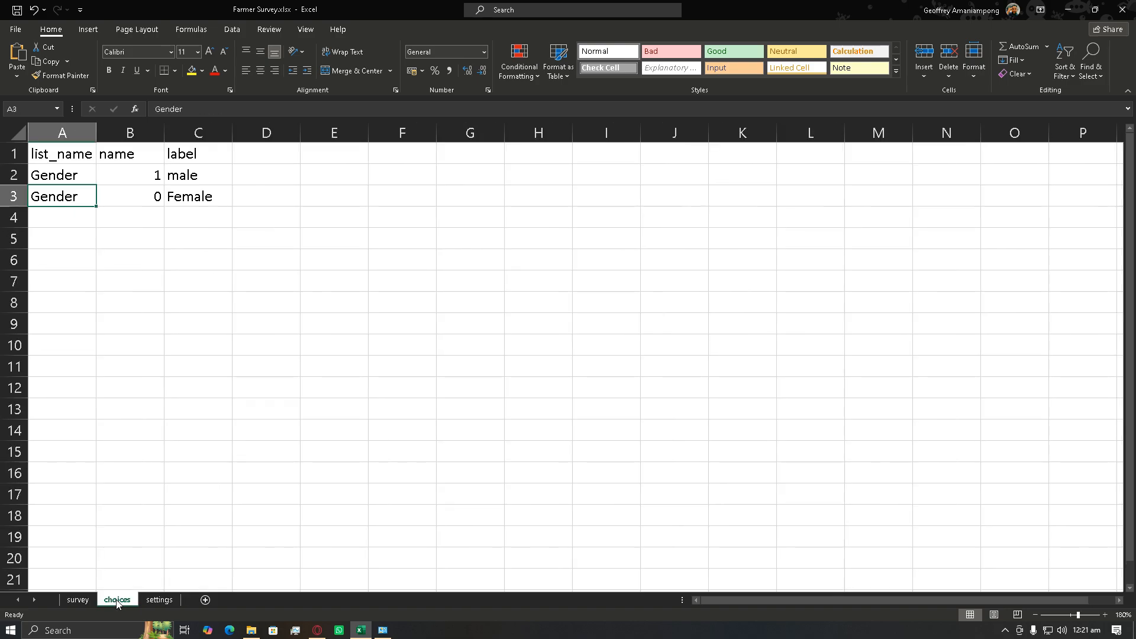
left_click(152, 599)
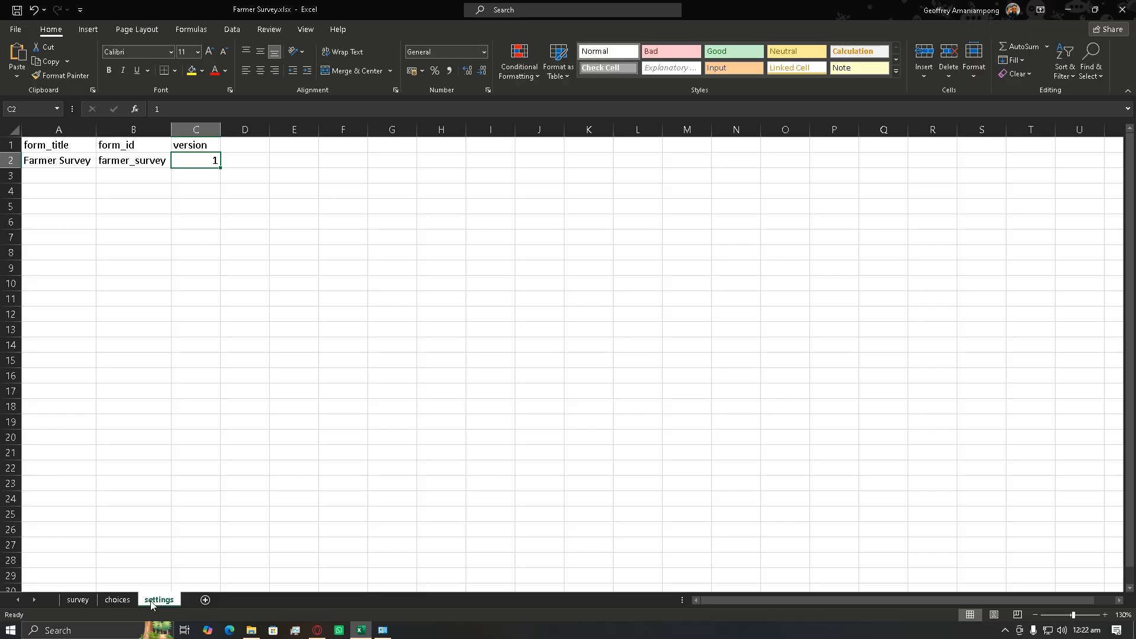
left_click(78, 599)
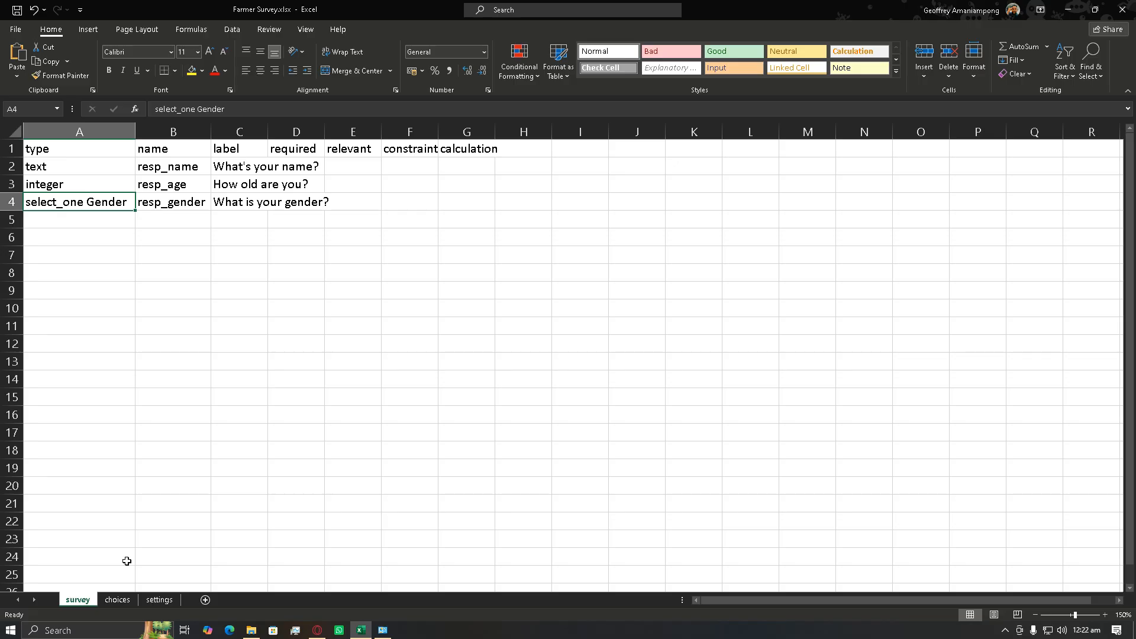